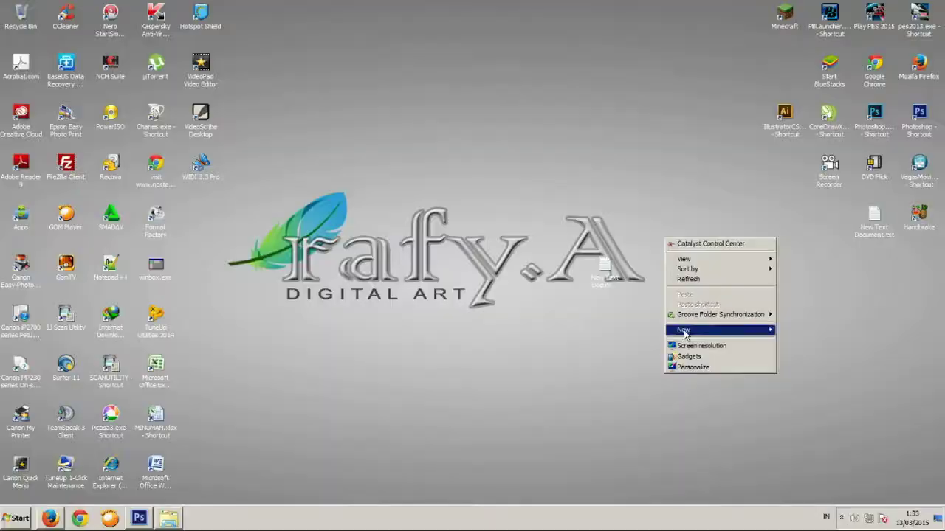
Refresh the Windows desktop from its right-click menu and bring up the cloud folder window
left_click(688, 279)
right_click(677, 331)
left_click(695, 373)
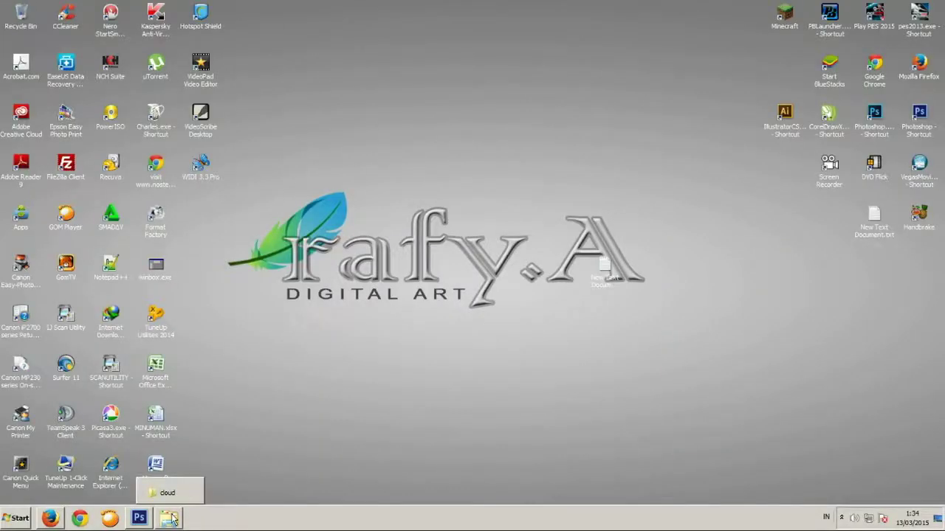
left_click(170, 519)
Preview the girl's portrait zoomed in Picasa, close it, and drag the file to Photoshop
double_click(714, 251)
scroll(545, 270, "up", 5)
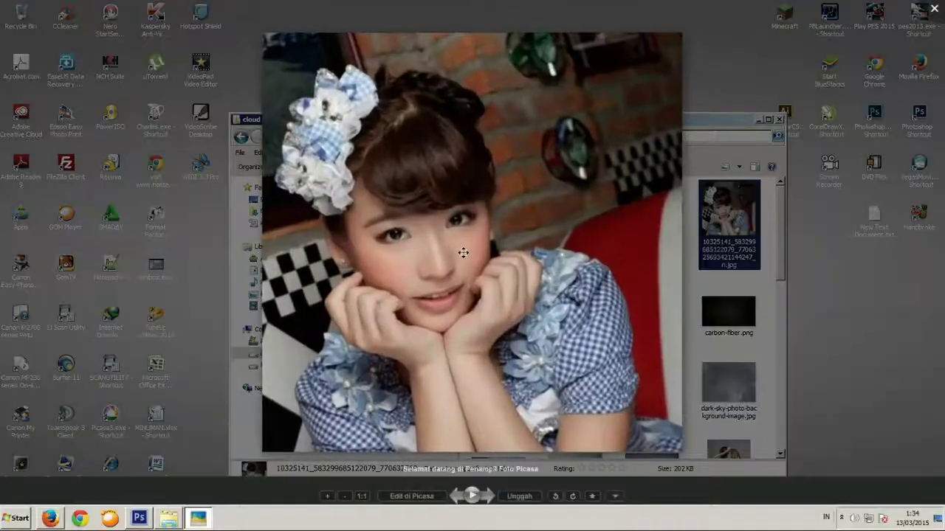
scroll(495, 188, "down", 3)
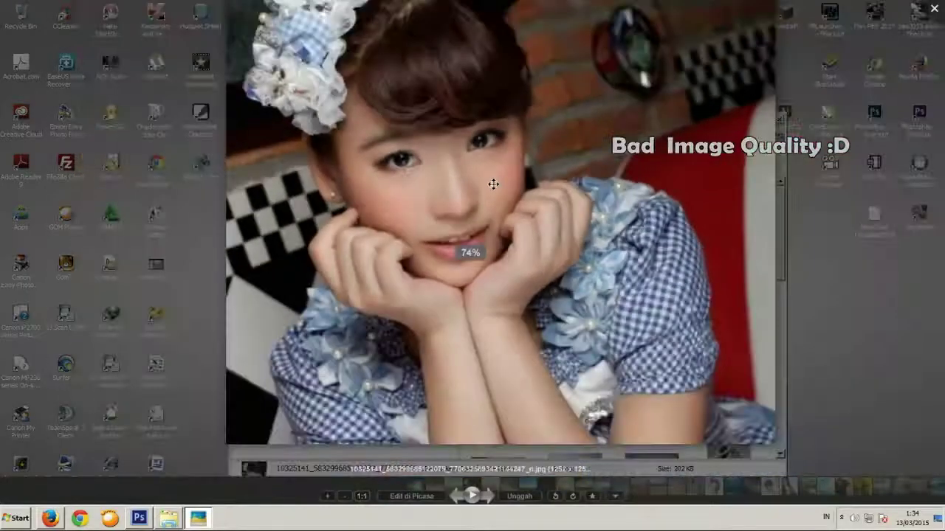
scroll(493, 186, "down", 2)
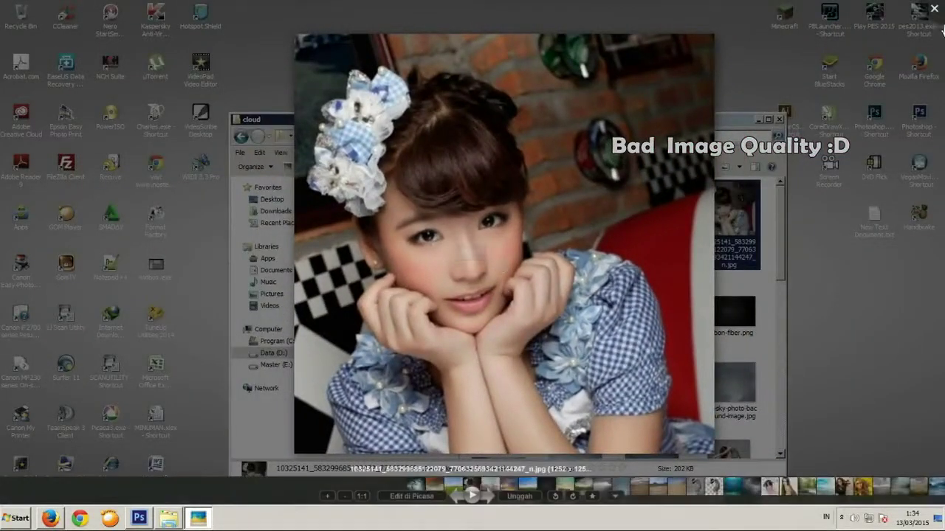
key("Escape")
left_click_drag(604, 367, 177, 480)
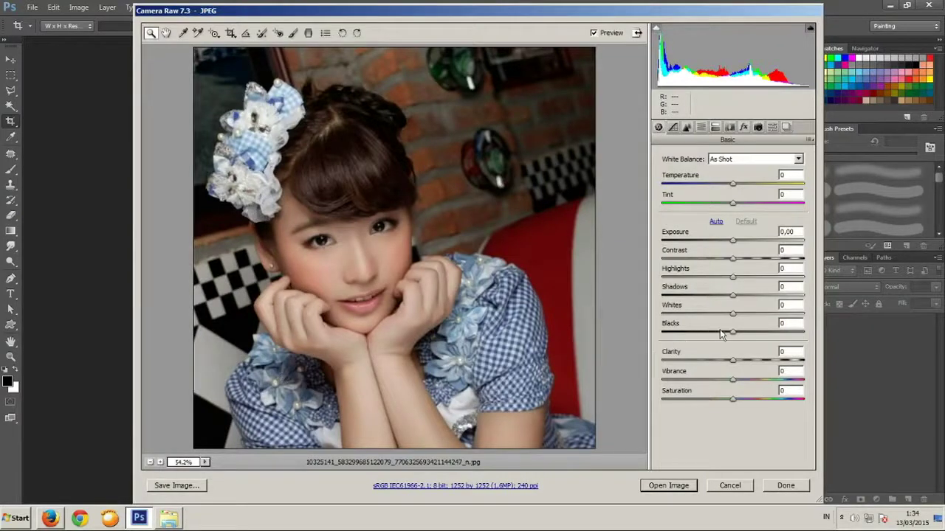
Apply Blacks +100, Highlights −26, Shadows +48, Vibrance +10 in Camera Raw and open the image
left_click_drag(732, 332, 810, 332)
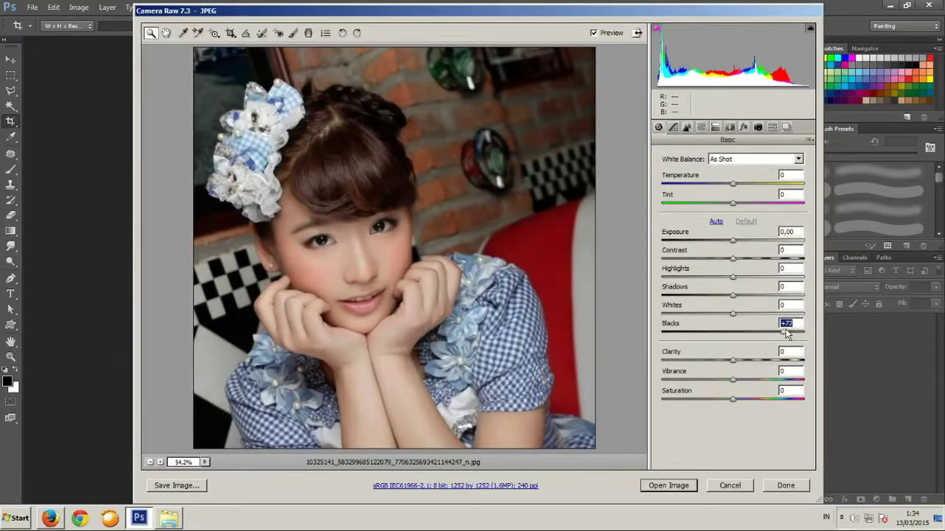
mouse_move(733, 296)
left_mouse_down()
mouse_move(720, 295)
mouse_move(708, 275)
mouse_move(767, 296)
left_mouse_up()
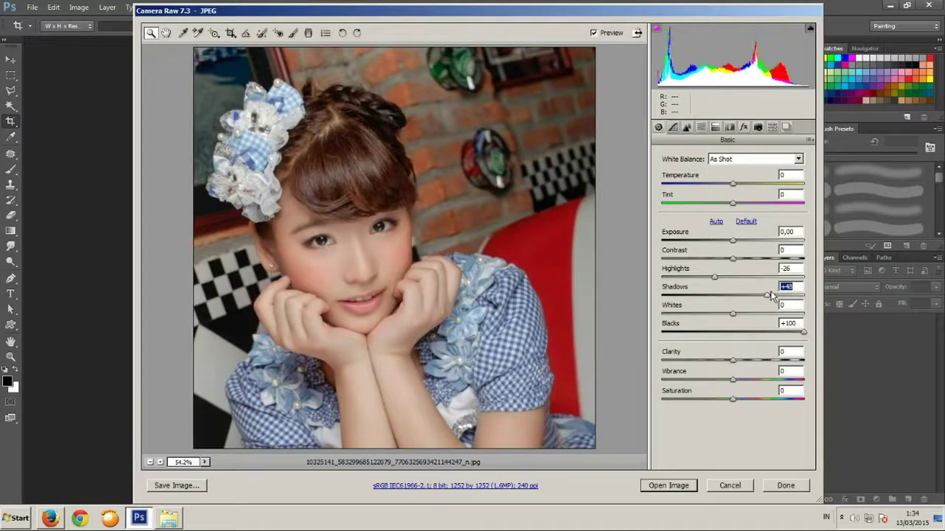
left_click_drag(733, 379, 740, 381)
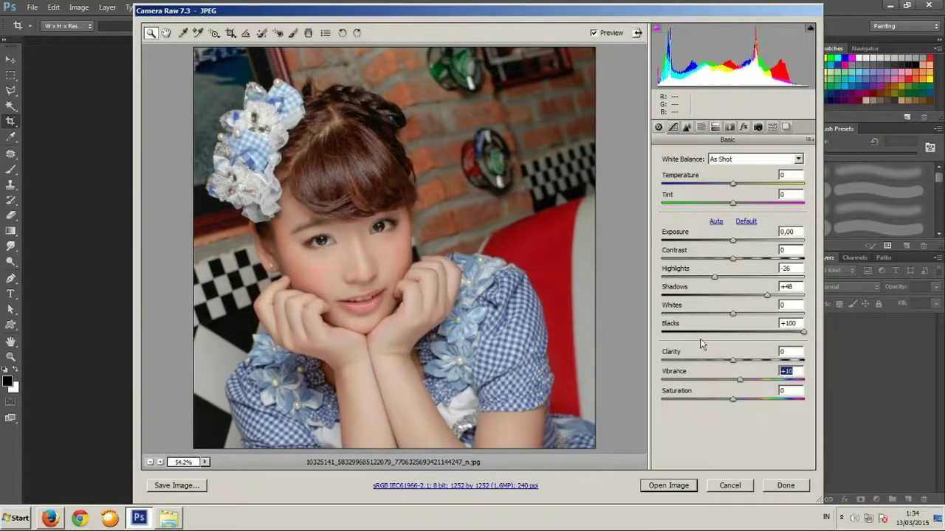
left_click(679, 485)
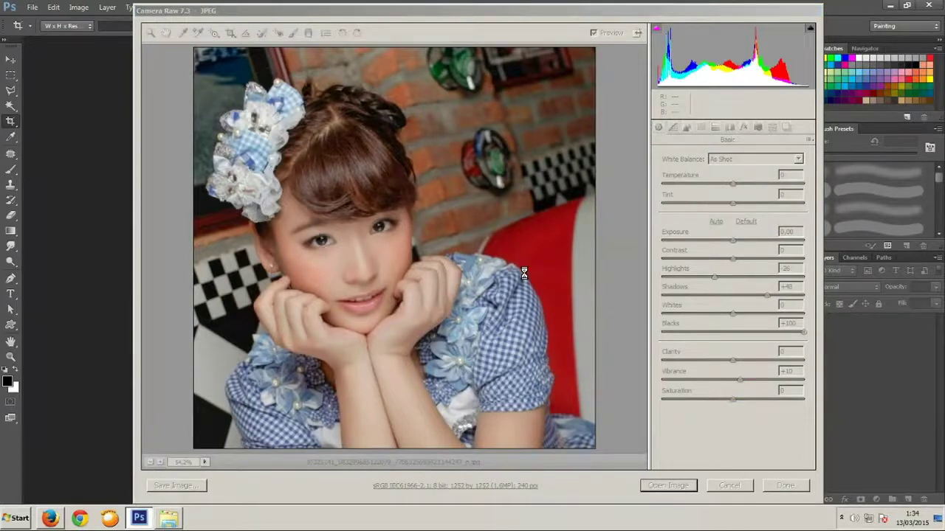
key("ctrl+minus")
key("ctrl+0")
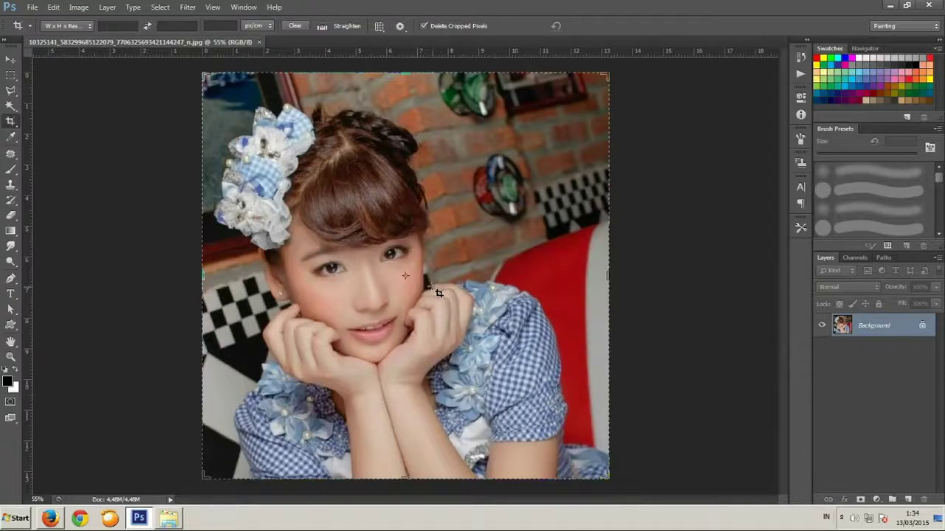
Create a new 3000×2000 px white document and crop it to portrait orientation
key("ctrl+n")
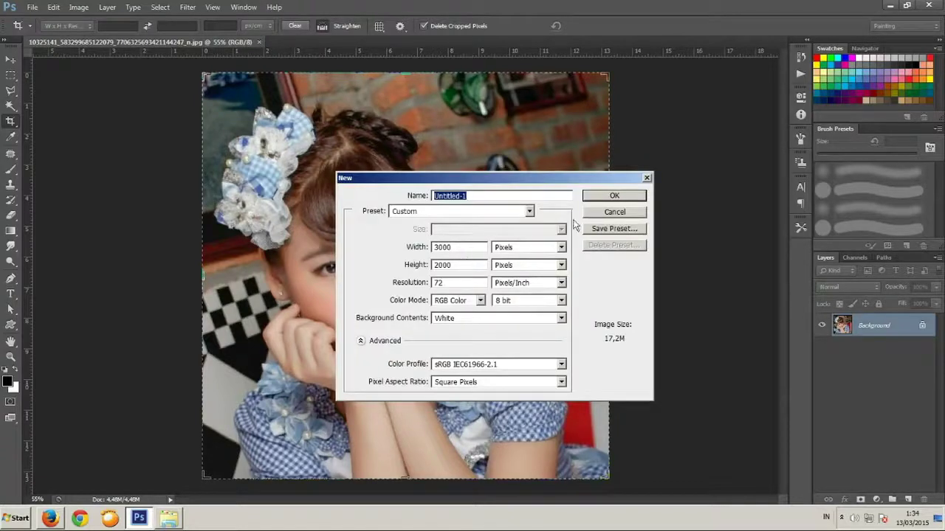
left_click(603, 195)
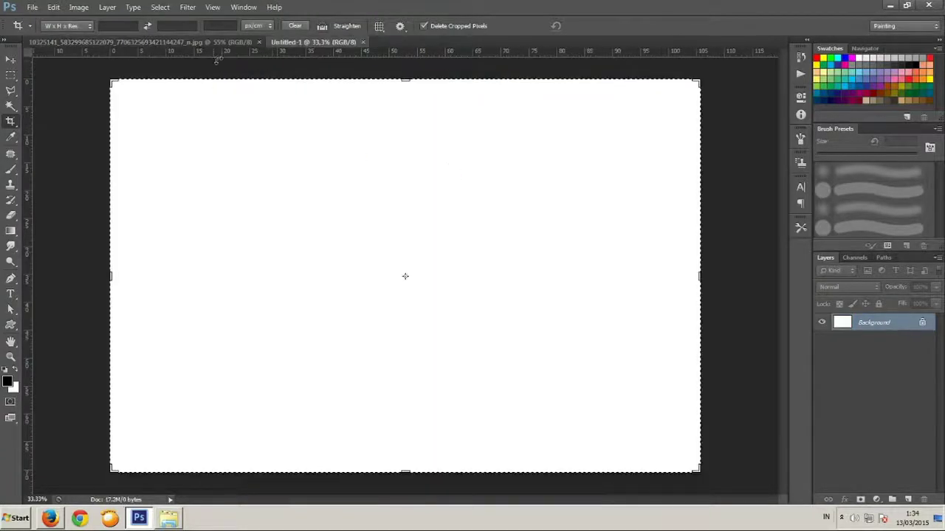
scroll(405, 276, "down", 1)
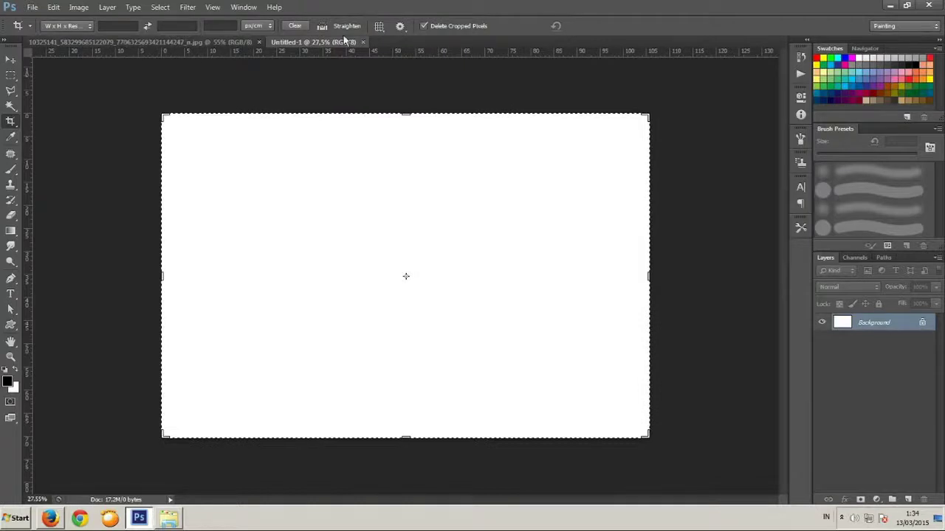
left_click(147, 26)
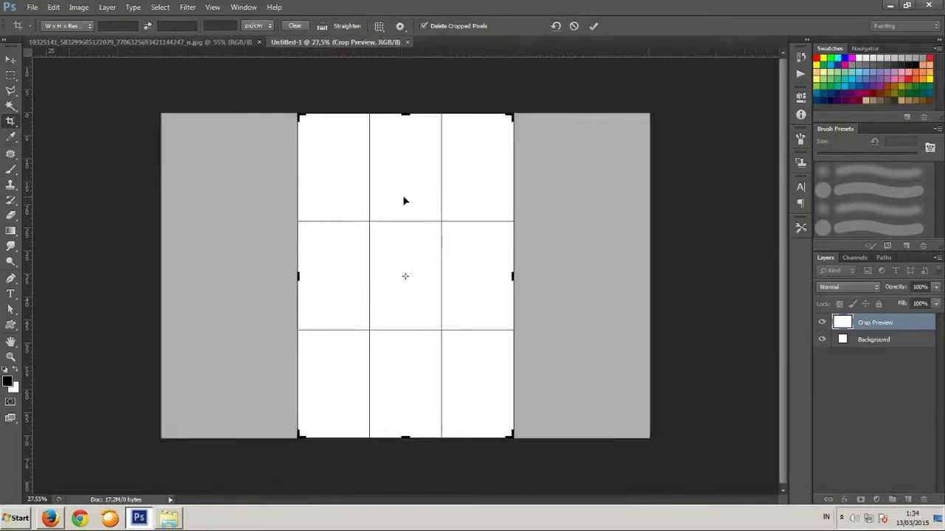
key("Return")
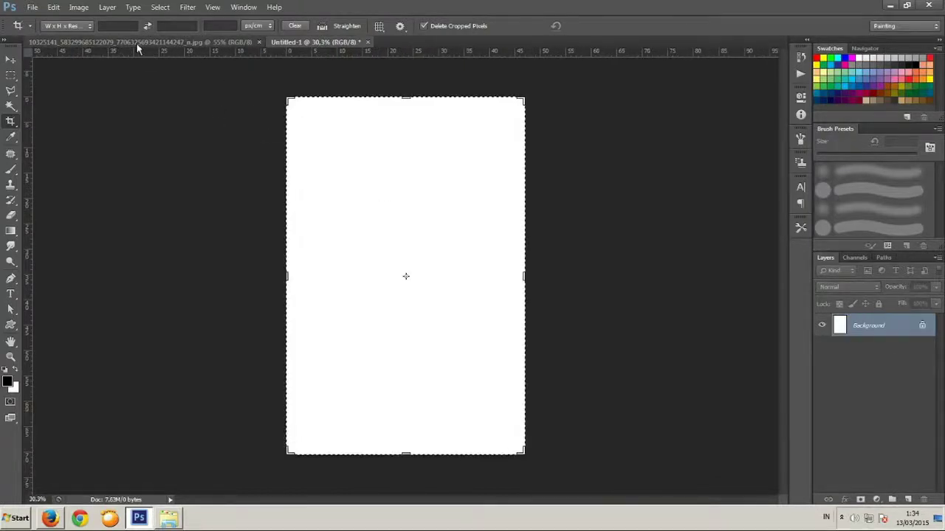
Drag the portrait photo with the Move tool toward the new canvas
left_click(136, 43)
key("v")
mouse_move(285, 124)
left_mouse_down()
mouse_move(299, 48)
mouse_move(375, 196)
left_mouse_up()
Drop the photo into Untitled-1 and enlarge it to about 116%
mouse_move(411, 234)
left_mouse_down()
mouse_move(377, 273)
mouse_move(373, 295)
left_mouse_up()
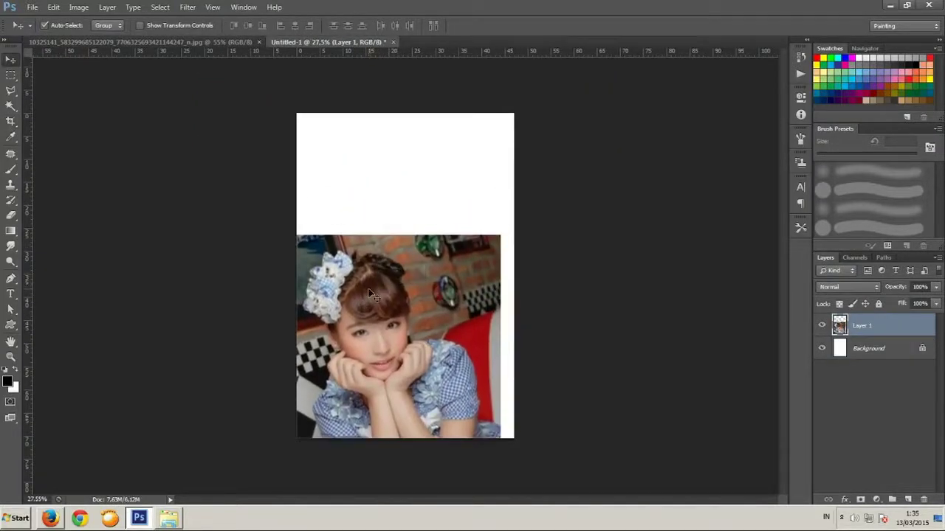
key("ctrl+t")
left_click_drag(499, 233, 514, 181)
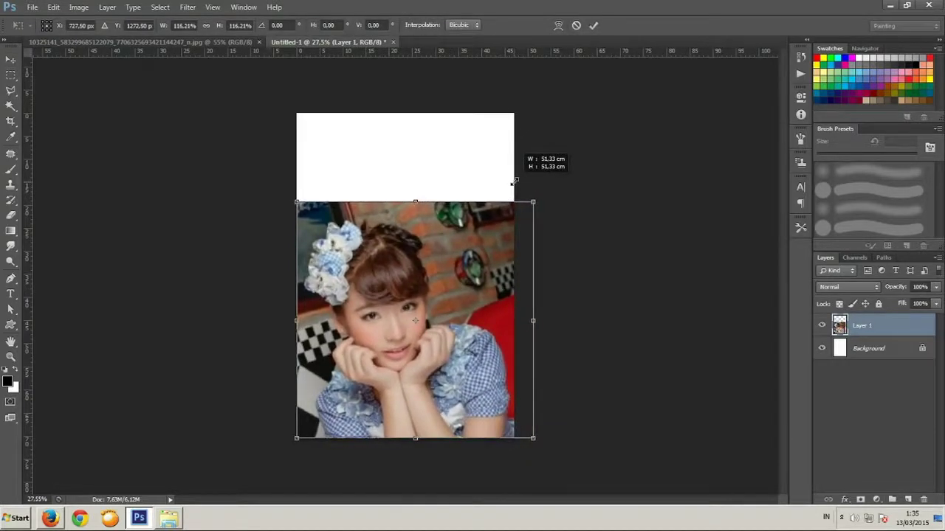
key("Return")
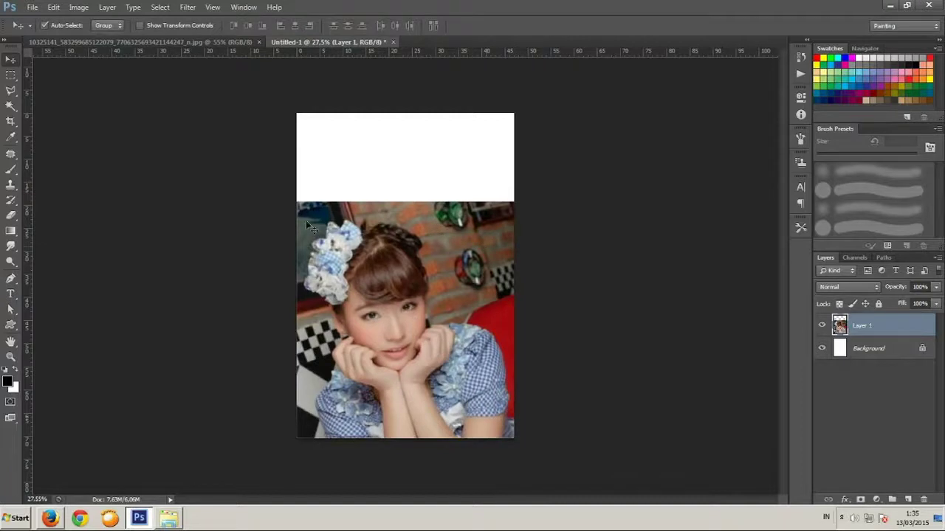
Crop away the empty white strip above the photo
left_click(10, 121)
left_click_drag(401, 116, 405, 153)
key("Return")
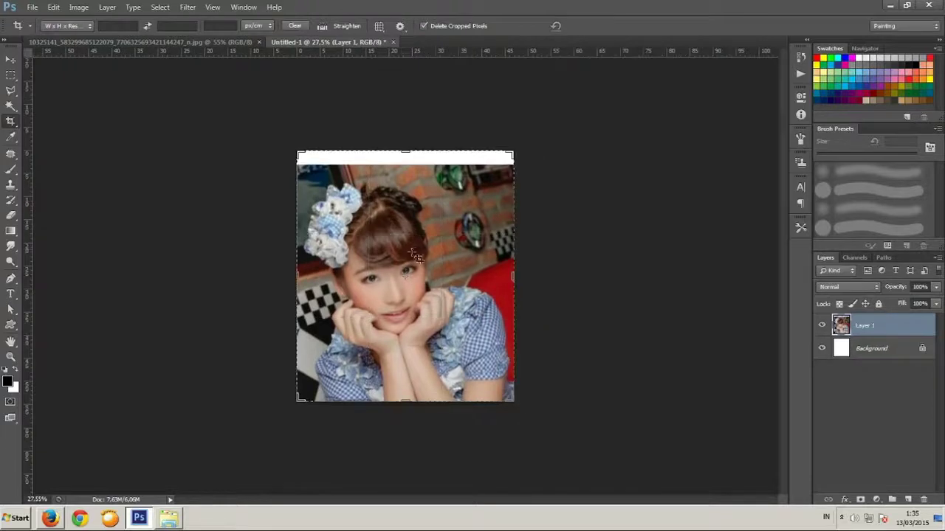
scroll(416, 257, "up", 4)
scroll(406, 244, "down", 3)
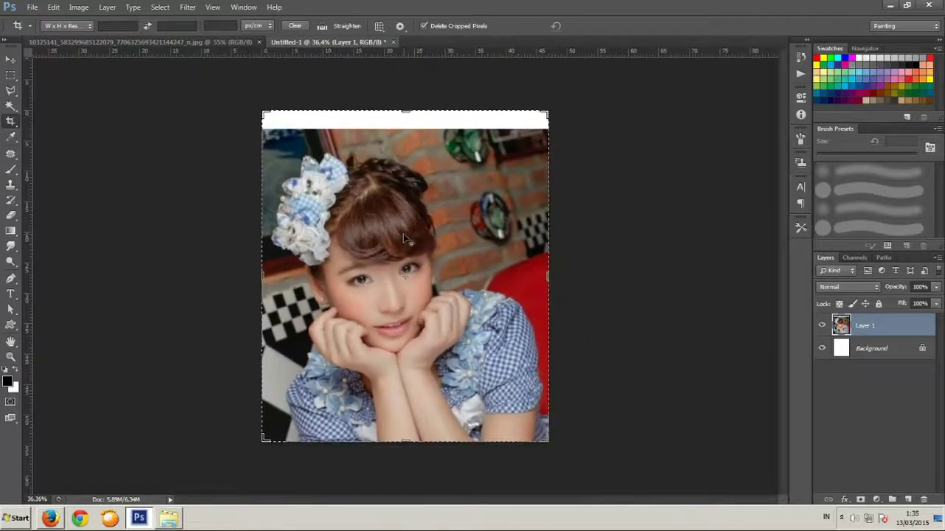
Resize the image to 2000 px tall in Image Size
key("ctrl+alt+i")
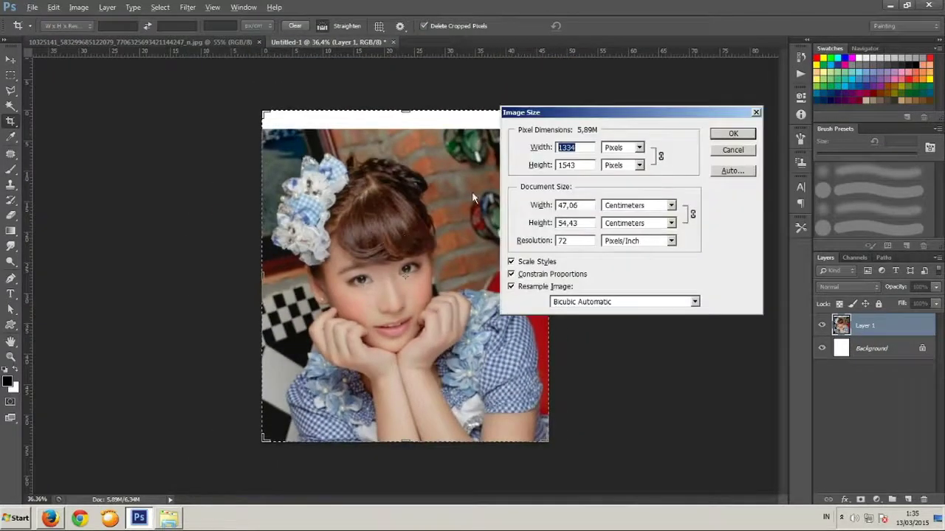
double_click(578, 164)
type("2000")
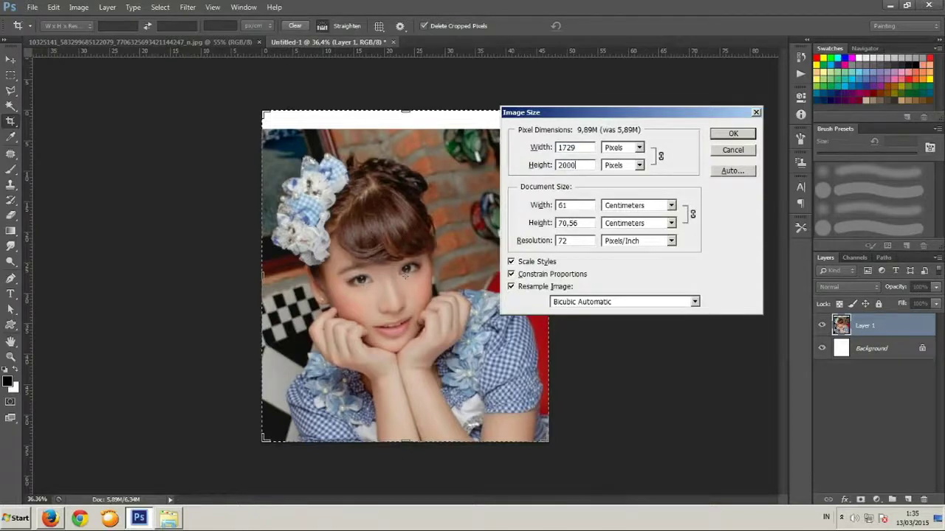
key("Return")
scroll(476, 256, "up", 2)
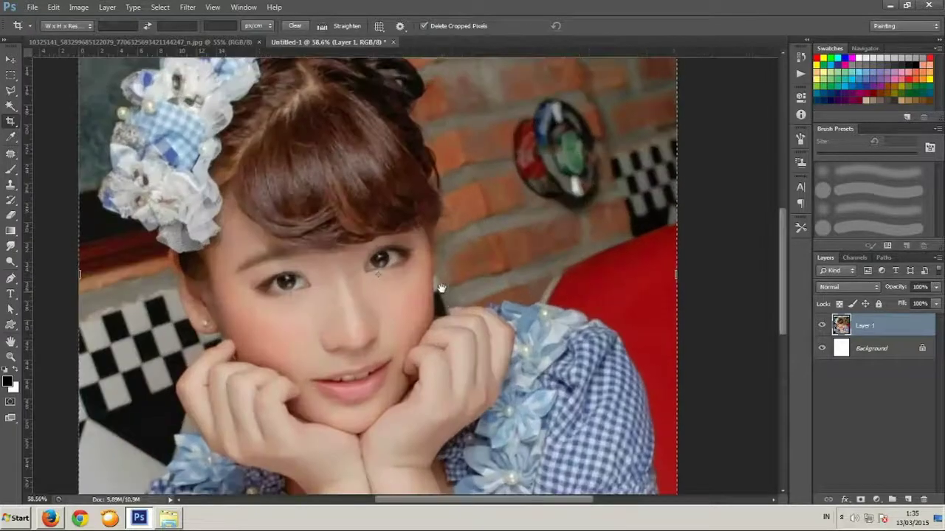
scroll(476, 256, "up", 1)
scroll(706, 311, "down", 2)
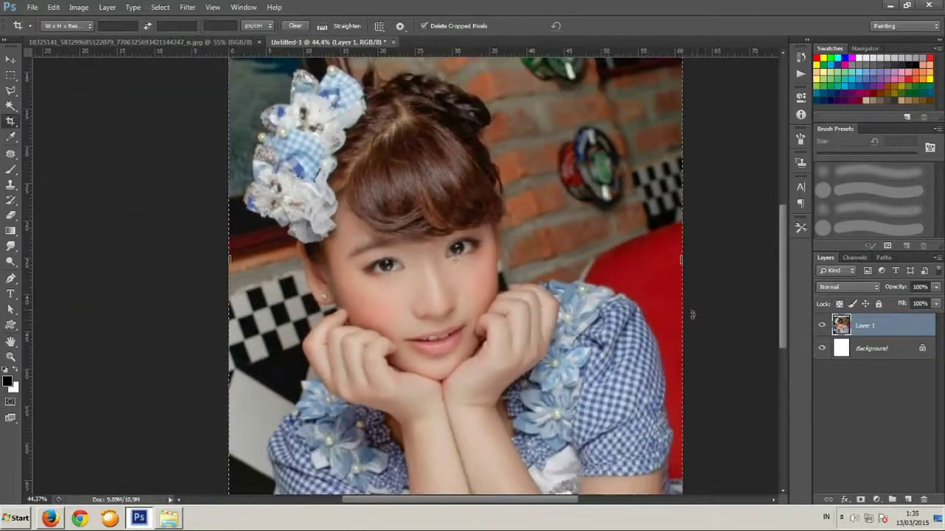
Duplicate the photo layer as Layer 1 copy
key("ctrl+j")
scroll(451, 278, "up", 1)
left_click_drag(460, 264, 449, 238)
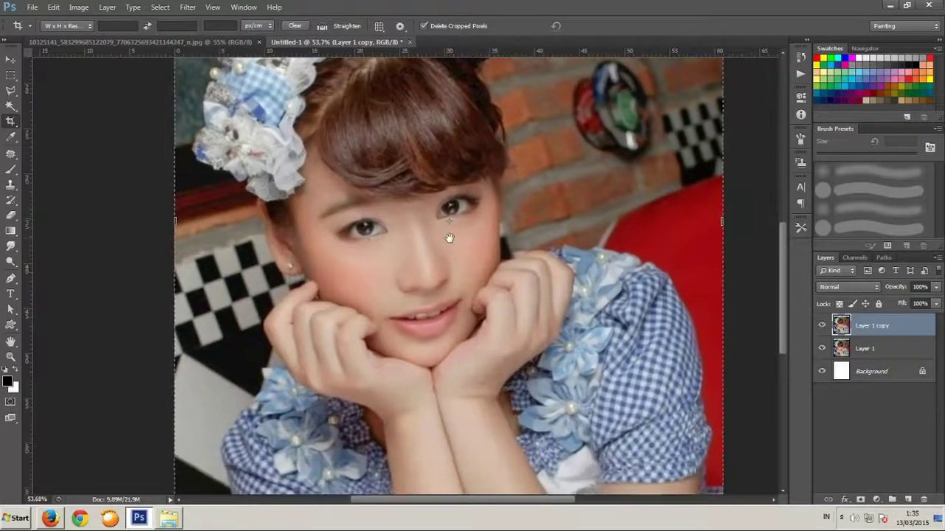
scroll(449, 238, "down", 1)
scroll(436, 249, "down", 1)
left_click(57, 8)
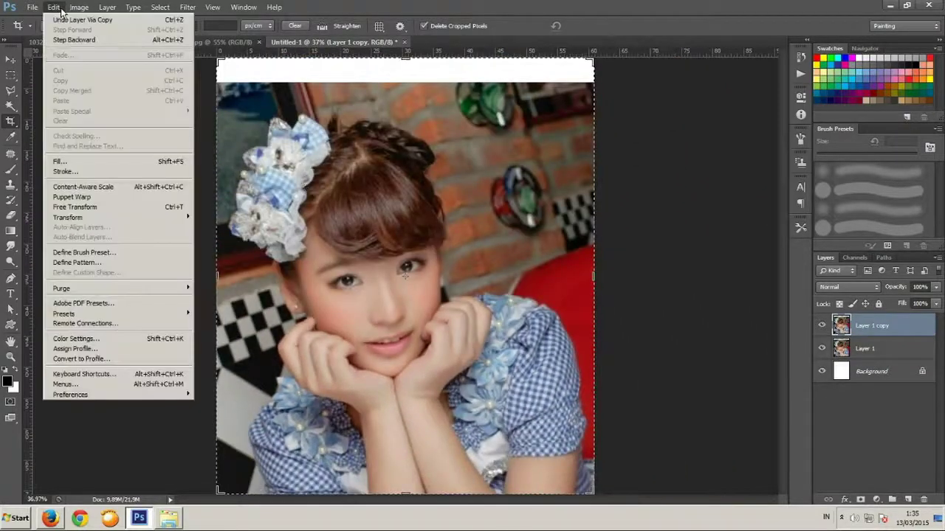
mouse_move(93, 36)
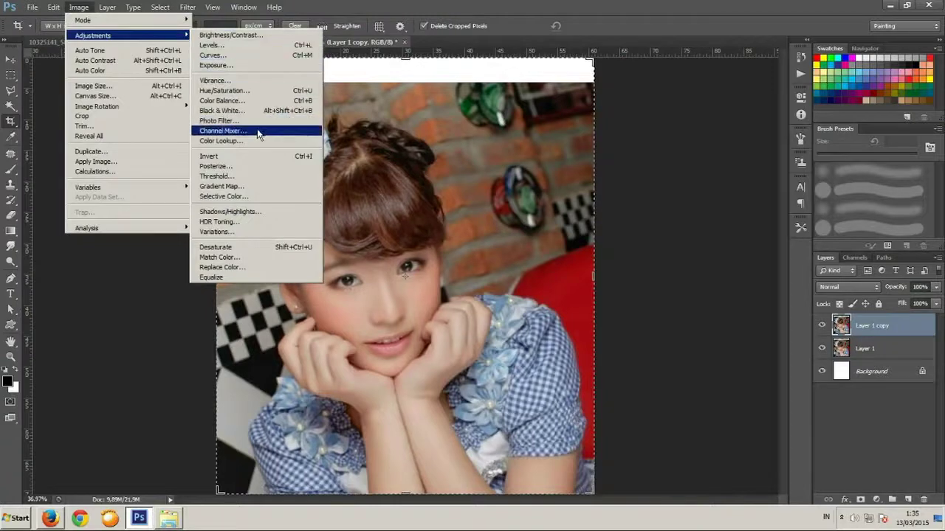
Apply Shadows/Highlights to Layer 1 copy and set its opacity to 80%
left_click(263, 213)
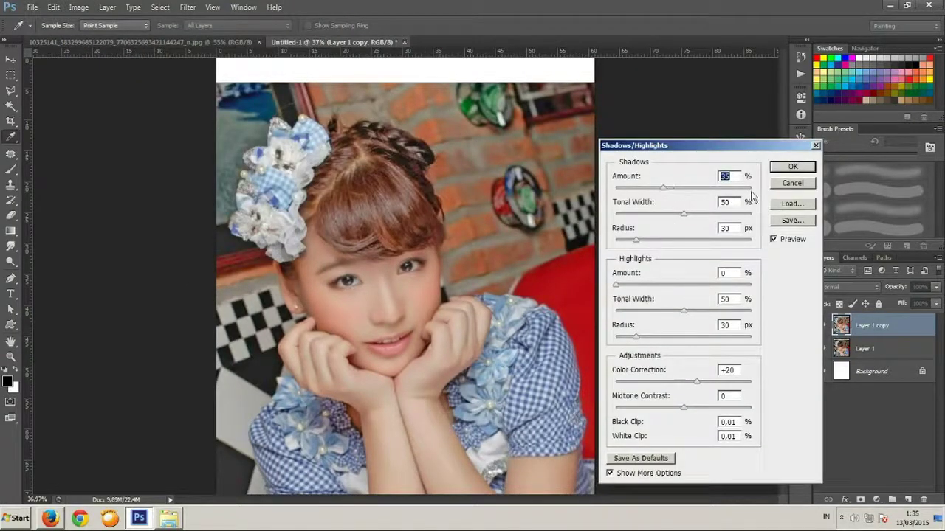
left_click(780, 169)
key("c")
left_click(936, 287)
left_click_drag(929, 304, 921, 304)
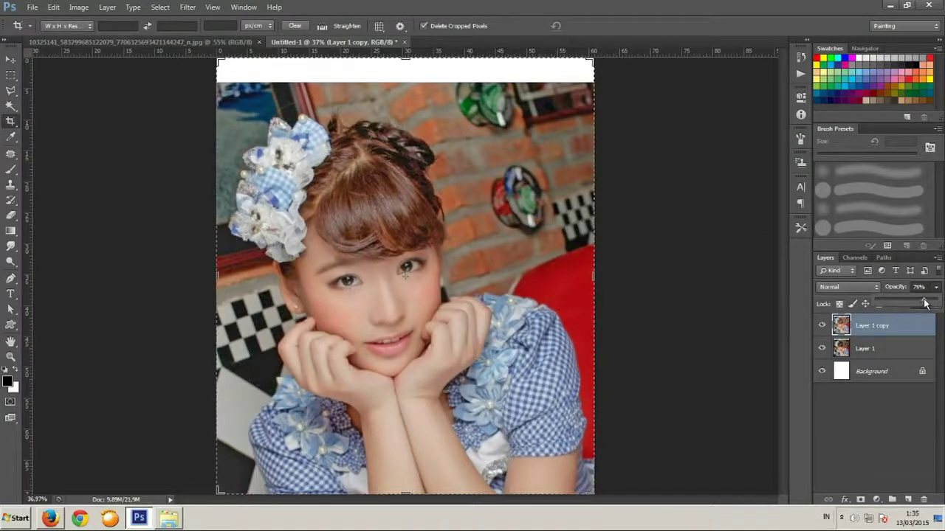
left_click(914, 337)
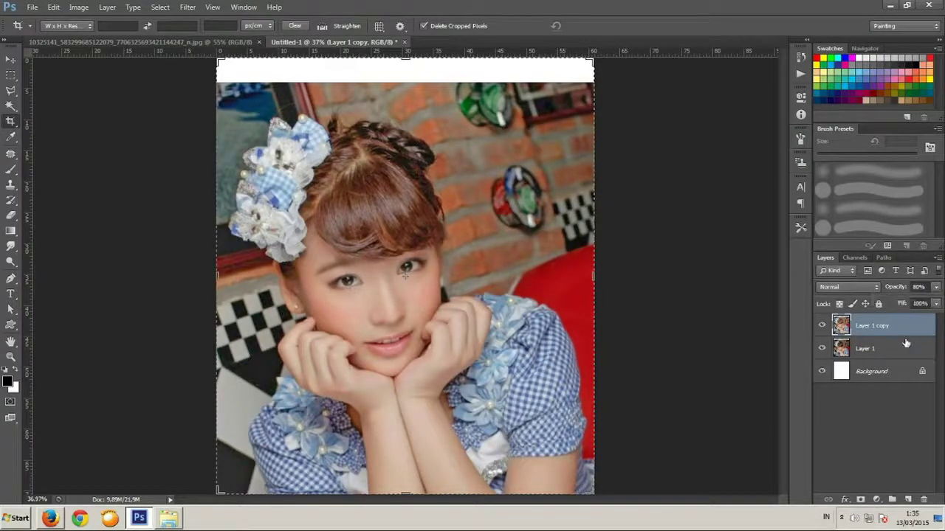
Merge Layer 1 copy into Layer 1 and duplicate the merged layer
left_click(906, 343, "shift")
key("ctrl+e")
key("ctrl+j")
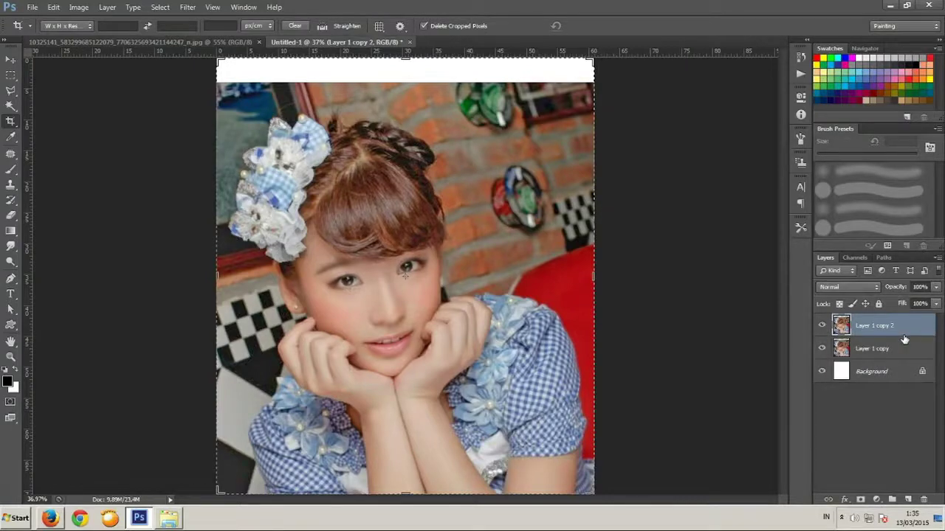
Sharpen a new copy with Unsharp Mask (Radius 2,2, Threshold 3) and duplicate it
key("ctrl+j")
scroll(449, 428, "up", 3)
left_click(186, 8)
mouse_move(197, 166)
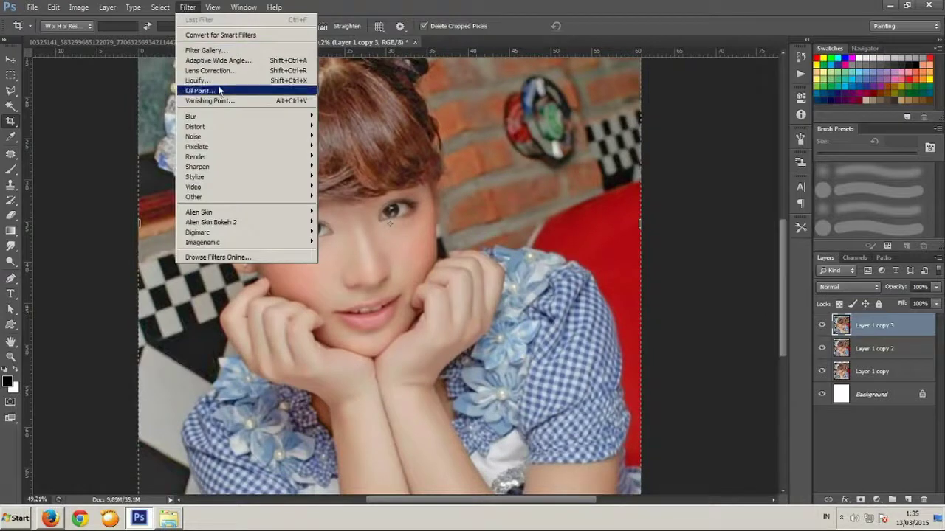
left_click(353, 207)
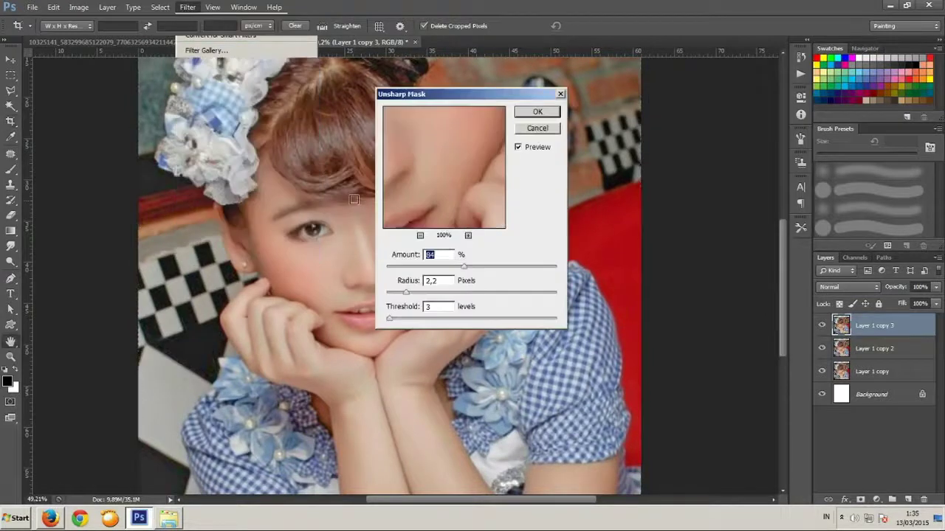
left_click_drag(448, 186, 503, 159)
mouse_move(428, 149)
left_mouse_down()
mouse_move(443, 158)
mouse_move(443, 205)
mouse_move(495, 173)
left_mouse_up()
left_click(537, 113)
key("c")
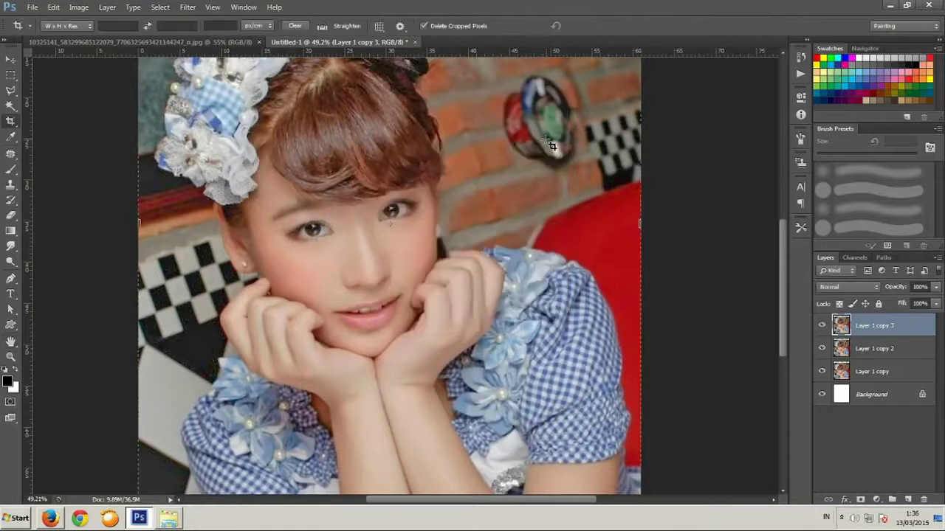
key("ctrl+j")
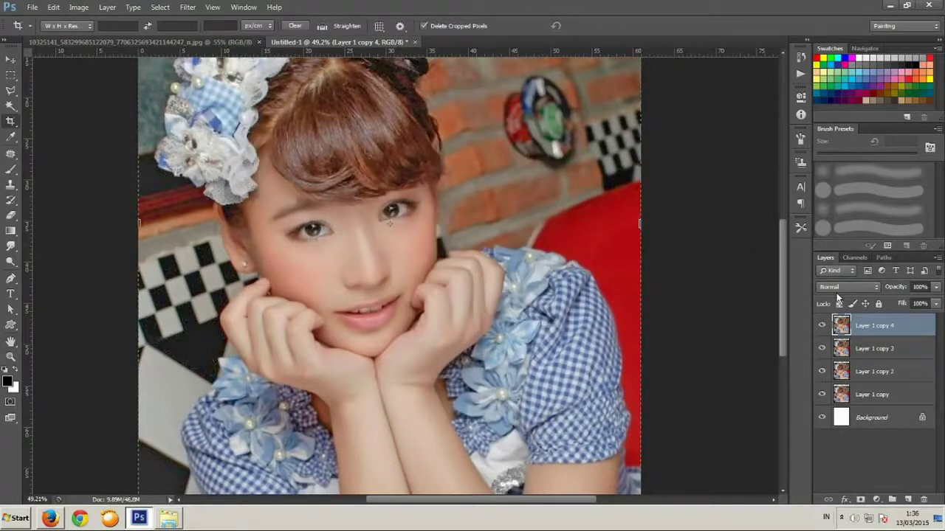
Set the new copy to Vivid Light and apply a High Pass filter, radius about 4.3
left_click(838, 287)
left_click(829, 175)
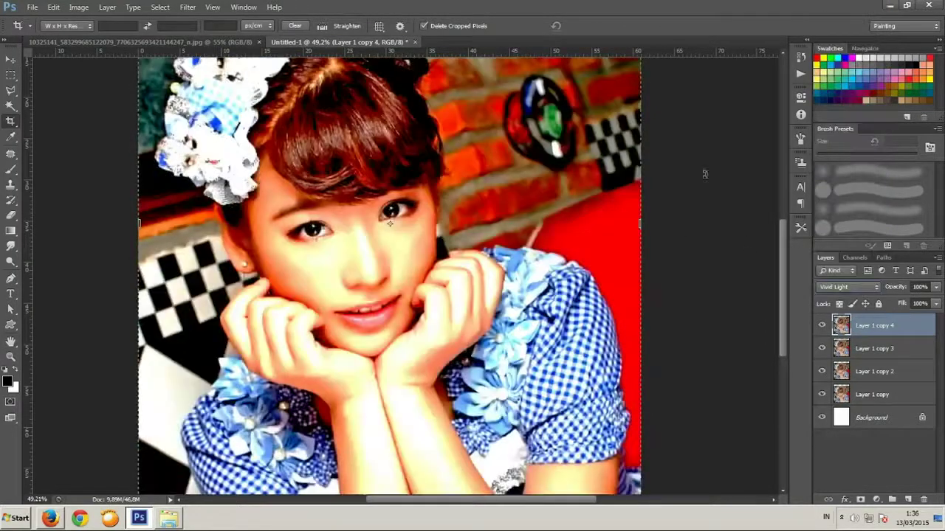
left_click(188, 7)
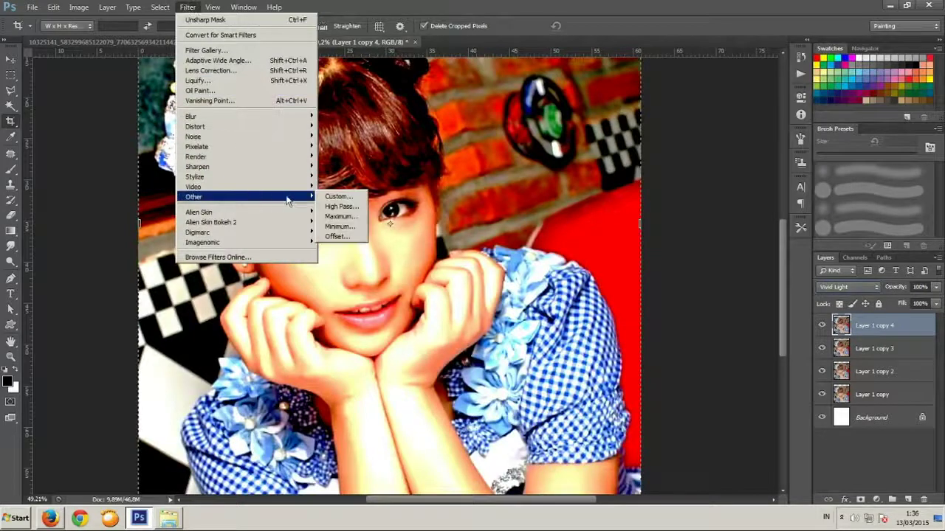
mouse_move(194, 197)
left_click(336, 207)
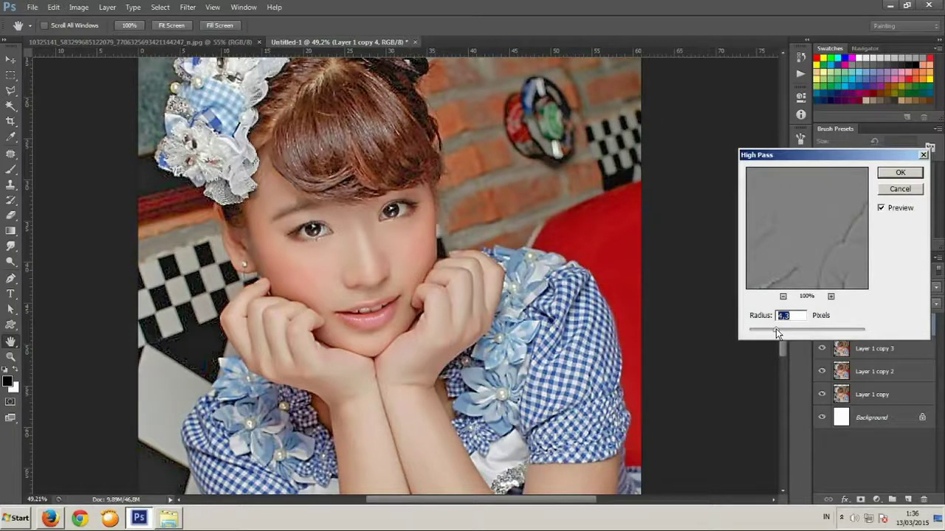
left_click(900, 173)
key("c")
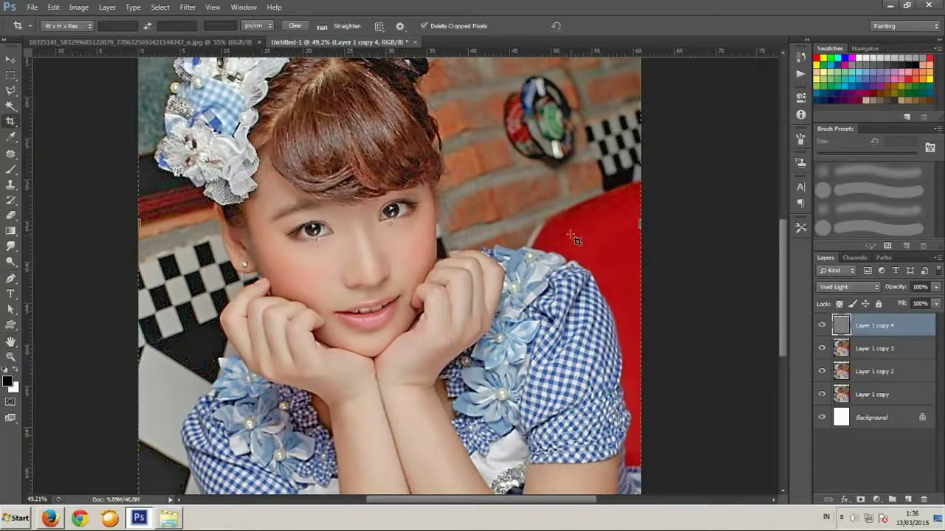
Merge the High Pass layer into Layer 1 copy 3 and duplicate the result
left_click(861, 349, "shift")
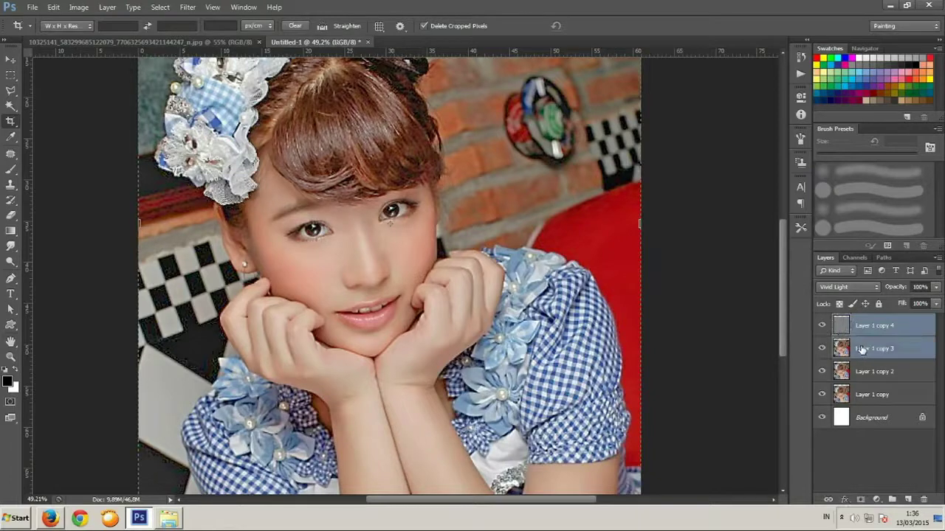
key("ctrl+e")
key("ctrl+minus")
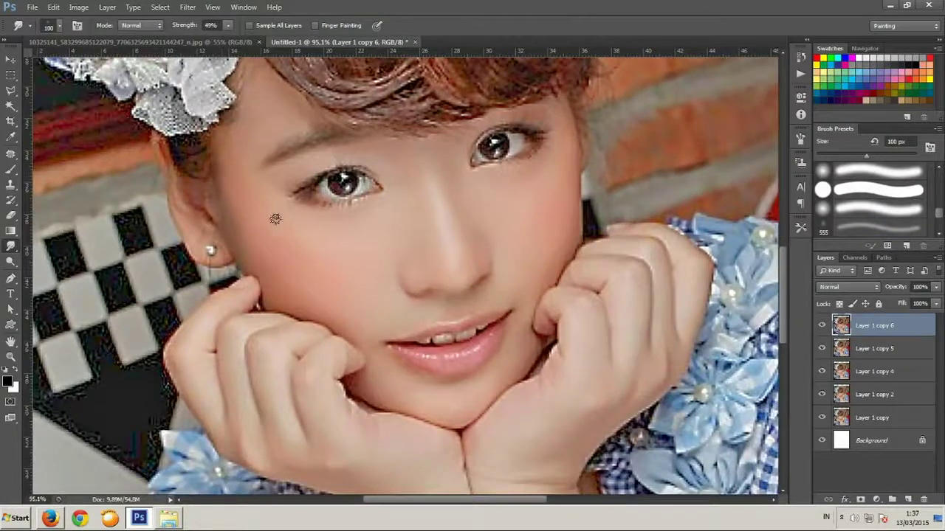
Smudge the left eye and lips on Layer 1 copy 6 at 49% strength, shrinking the brush
key("bracketleft")
key("bracketleft")
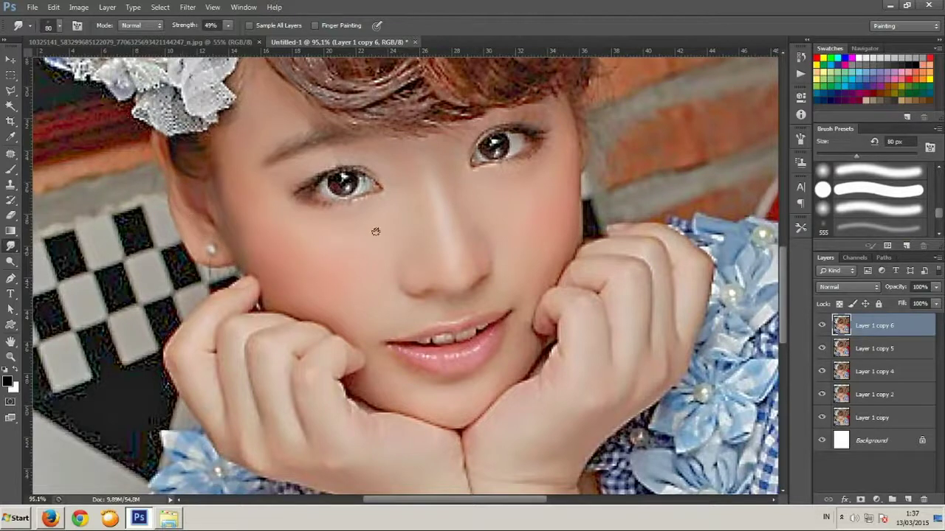
scroll(383, 162, "up", 1)
scroll(285, 136, "up", 1)
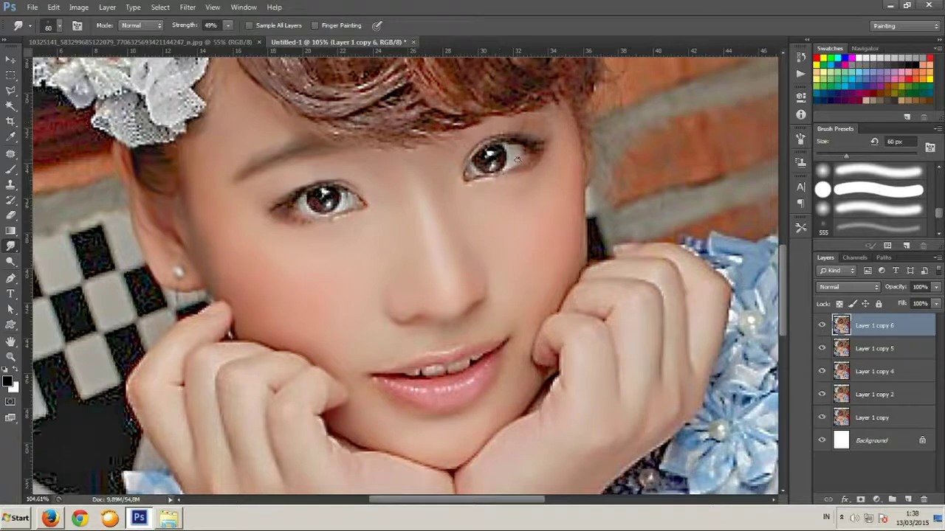
scroll(310, 212, "up", 1)
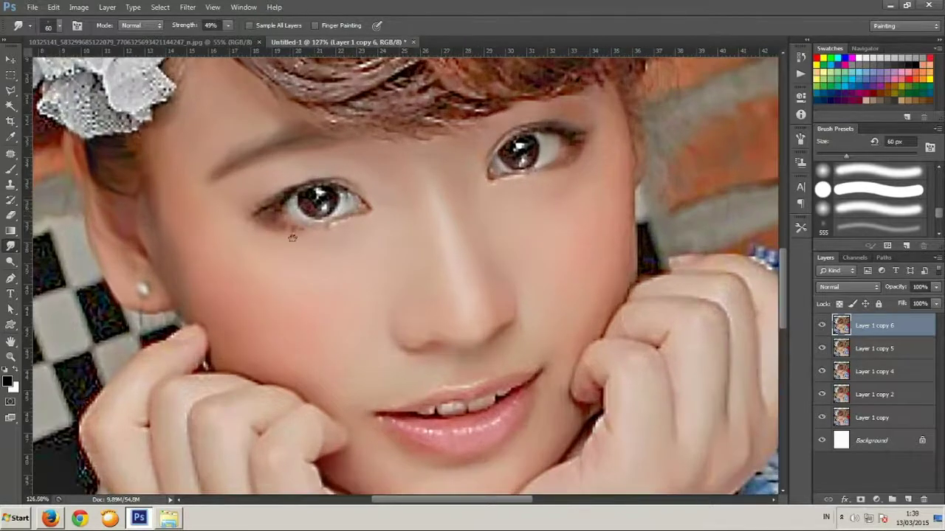
left_click_drag(274, 217, 325, 196)
key("bracketleft")
key("bracketleft")
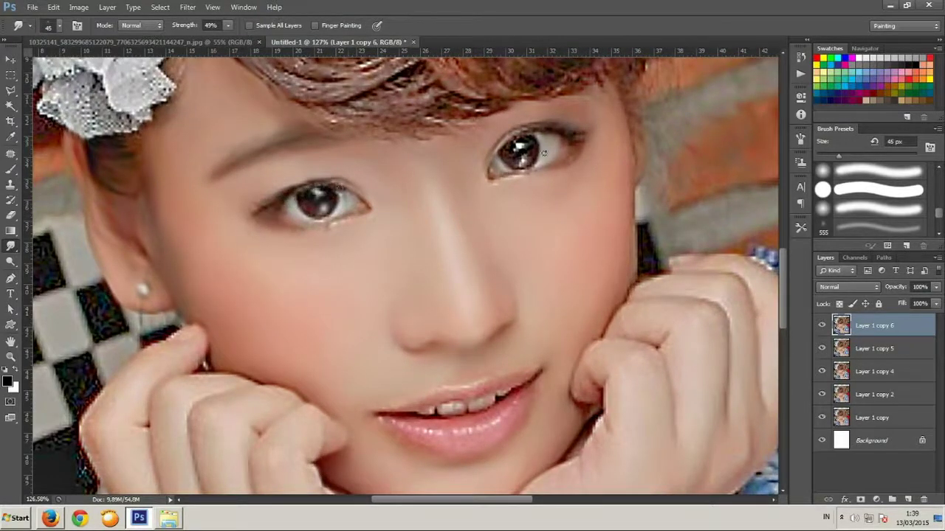
scroll(567, 161, "down", 5)
key("bracketleft")
scroll(465, 325, "up", 4)
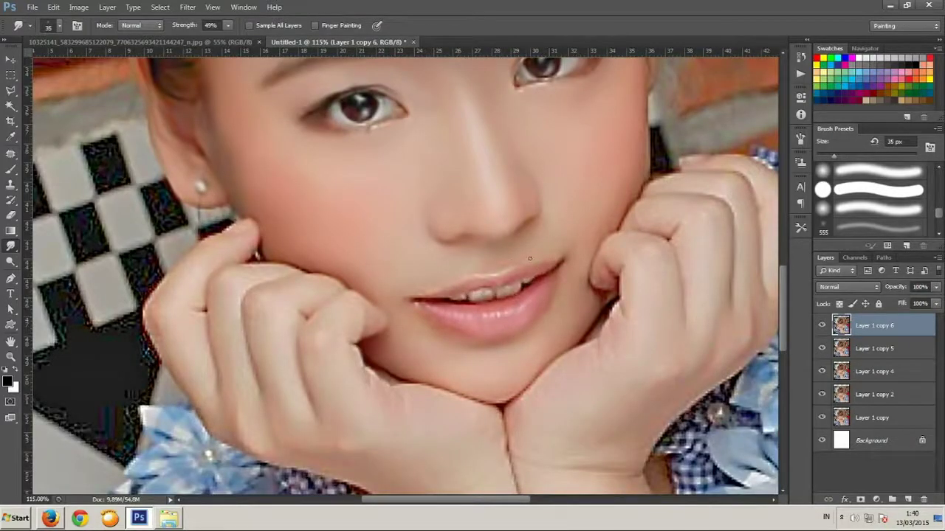
scroll(519, 260, "down", 1)
scroll(515, 259, "down", 2)
right_click(483, 333)
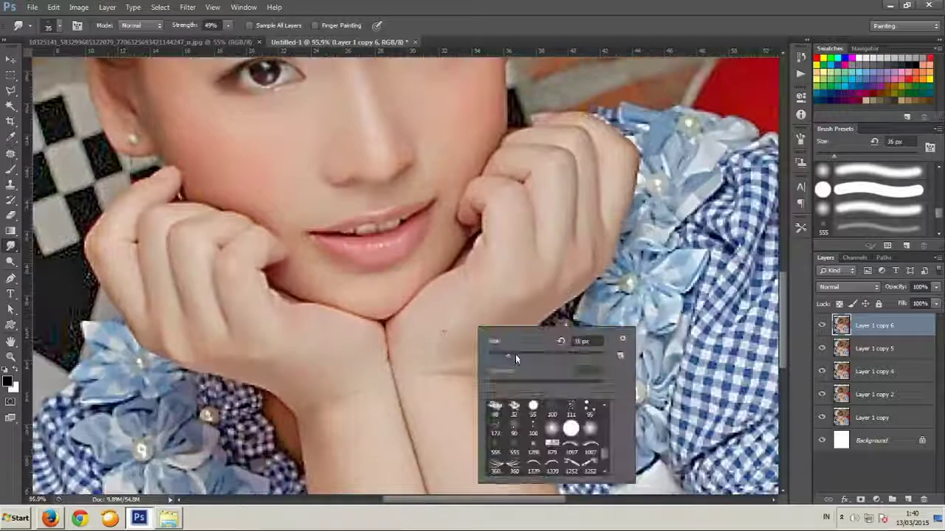
Resize the smudge brush and bring the girl's head back into view
key("Return")
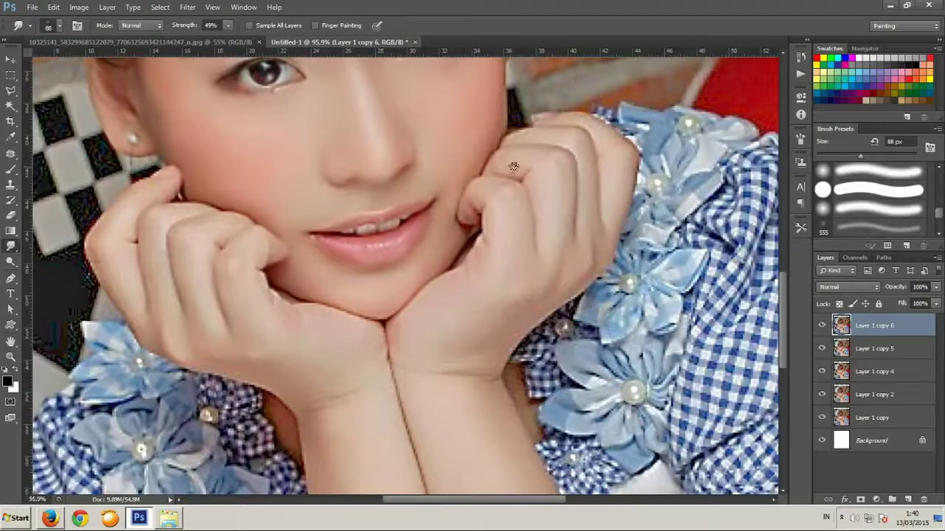
scroll(550, 170, "up", 2)
key("bracketleft")
key("bracketleft")
key("bracketleft")
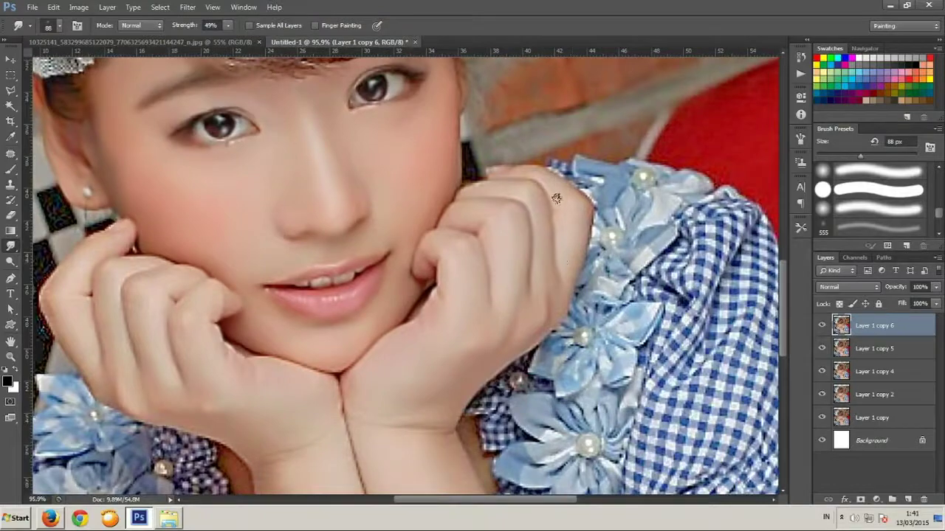
scroll(532, 207, "up", 1)
scroll(431, 325, "down", 5)
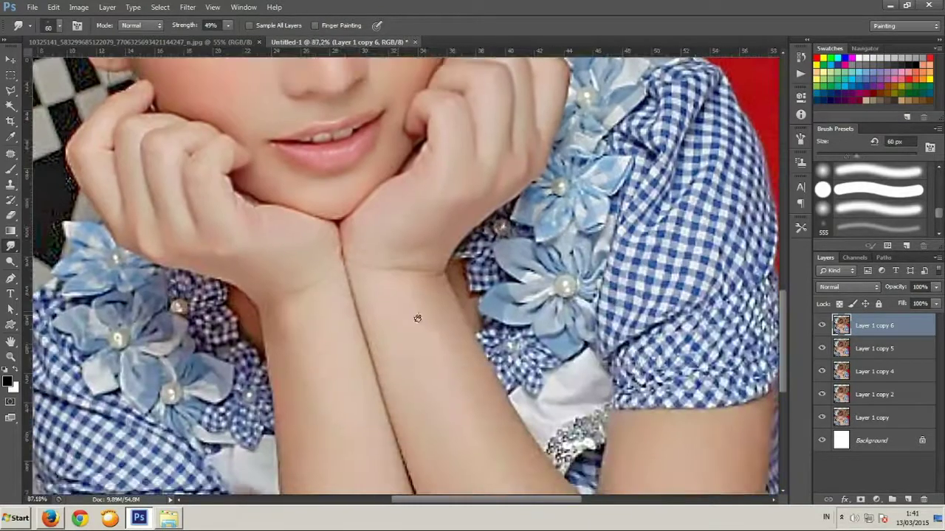
scroll(444, 265, "down", 3)
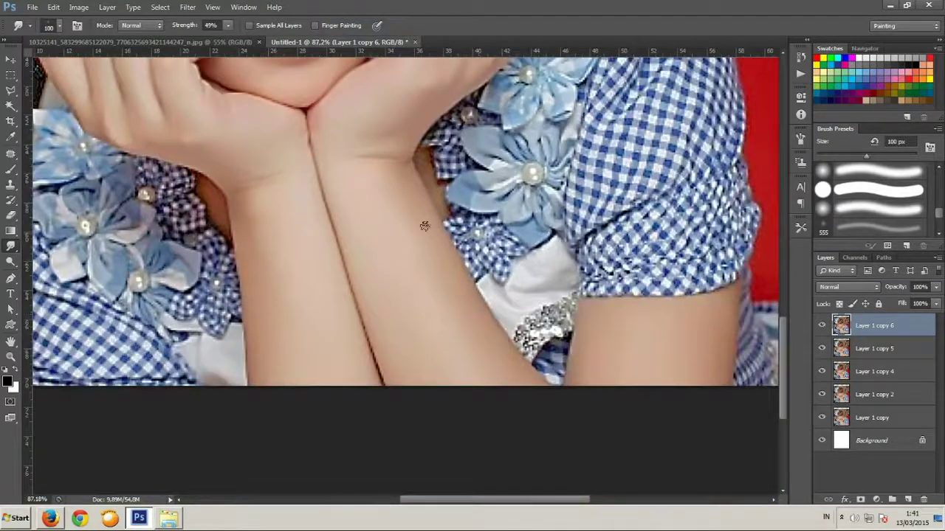
scroll(635, 333, "left", 2)
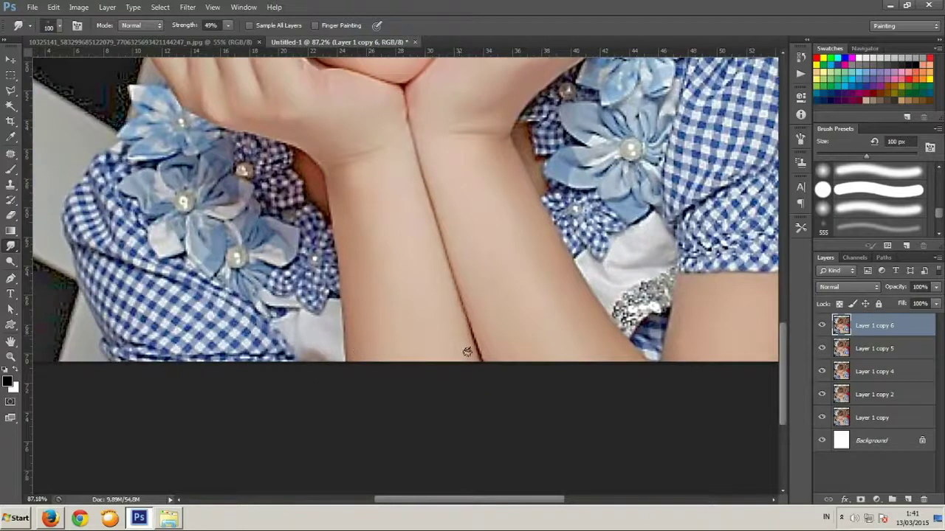
scroll(482, 335, "up", 5)
key("bracketleft")
key("bracketleft")
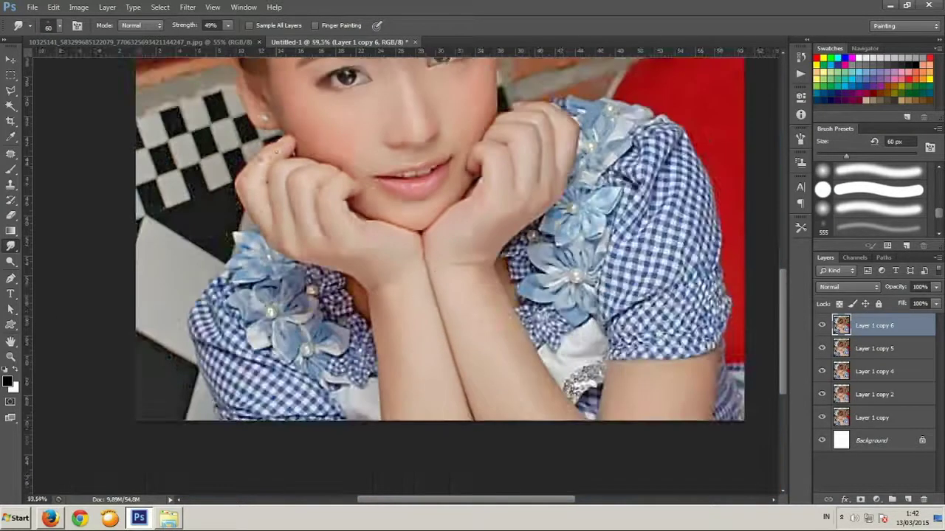
mouse_move(279, 283)
left_mouse_down()
mouse_move(339, 205)
mouse_move(473, 243)
left_mouse_up()
Smudge the bangs and right side of the hair smooth at 82% strength
key("bracketright")
key("bracketright")
key("bracketright")
left_click_drag(383, 148, 487, 229)
left_click_drag(184, 25, 209, 25)
mouse_move(399, 96)
left_mouse_down()
mouse_move(496, 211)
mouse_move(579, 220)
left_mouse_up()
Smudge the top of the hair and round off the bun with a smaller brush
key("bracketleft")
scroll(507, 165, "up", 3)
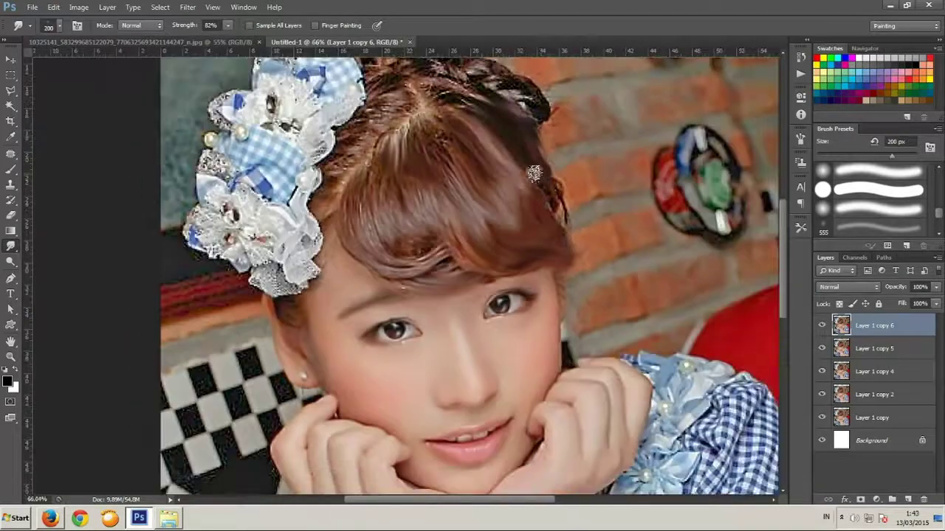
left_click_drag(532, 122, 560, 194)
left_click_drag(495, 96, 406, 103)
mouse_move(488, 133)
left_mouse_down()
mouse_move(413, 181)
mouse_move(368, 94)
mouse_move(369, 170)
mouse_move(325, 247)
left_mouse_up()
scroll(324, 247, "down", 2)
scroll(354, 222, "up", 1)
key("bracketleft")
scroll(361, 214, "down", 1)
left_click(188, 7)
Apply the Oil Paint filter with a value of 5 to Layer 1 copy 7
left_click(210, 93)
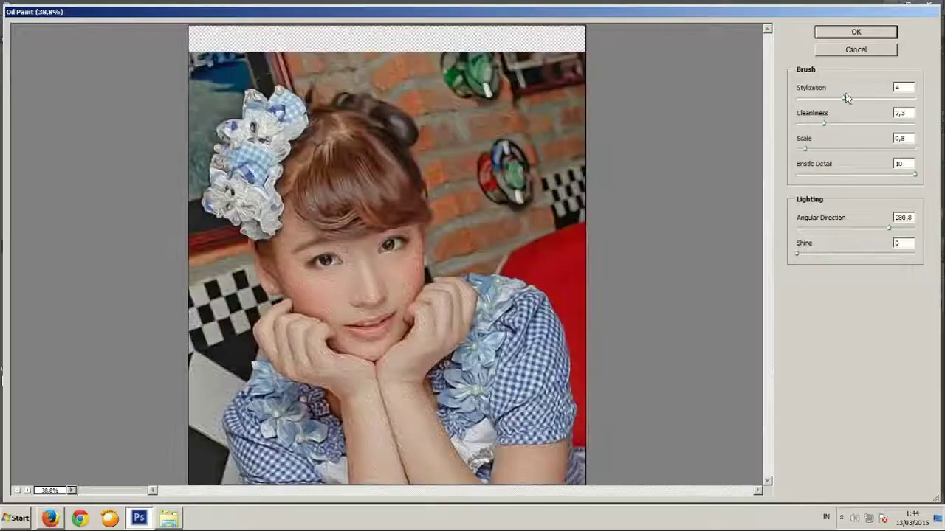
type("5")
left_click(856, 32)
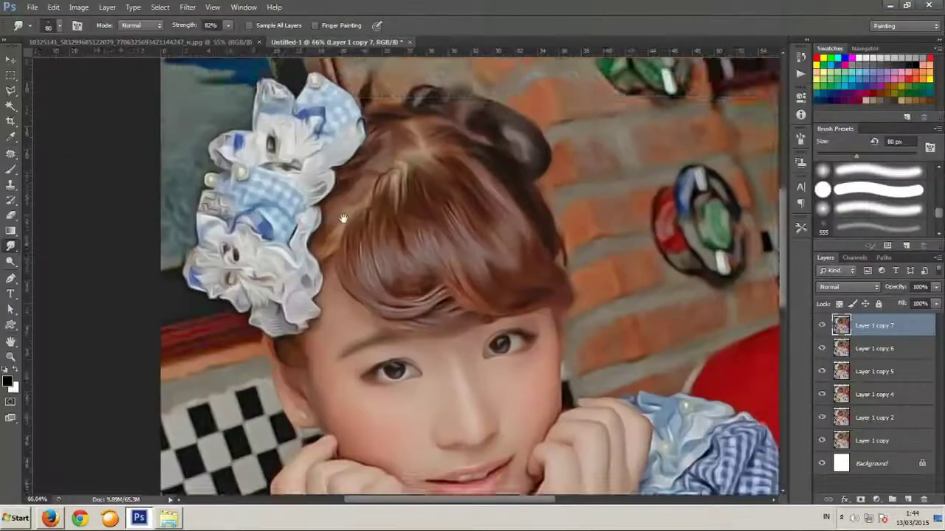
Erase over the hair fringe and face on Layer 1 copy 7 with a progressively smaller eraser
right_click(409, 241)
key("Return")
left_click_drag(384, 235, 435, 240)
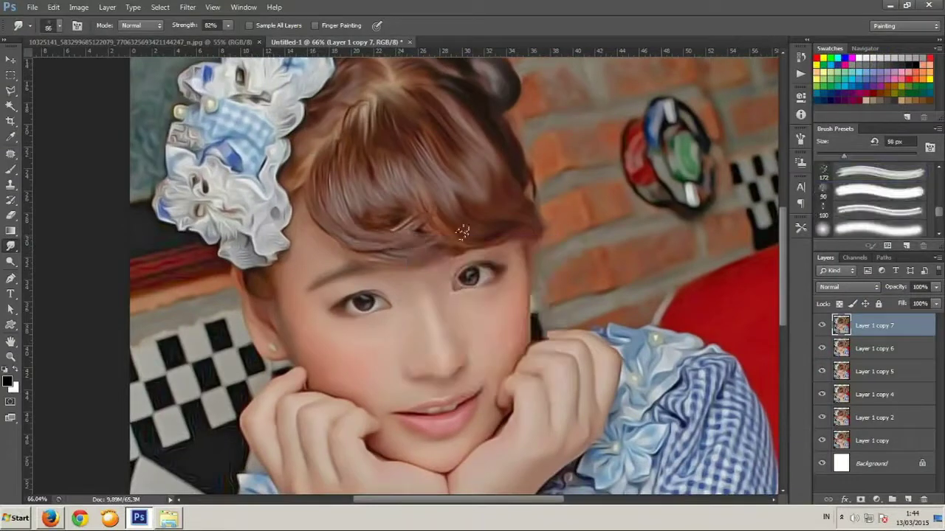
scroll(493, 232, "down", 3)
scroll(463, 246, "up", 4)
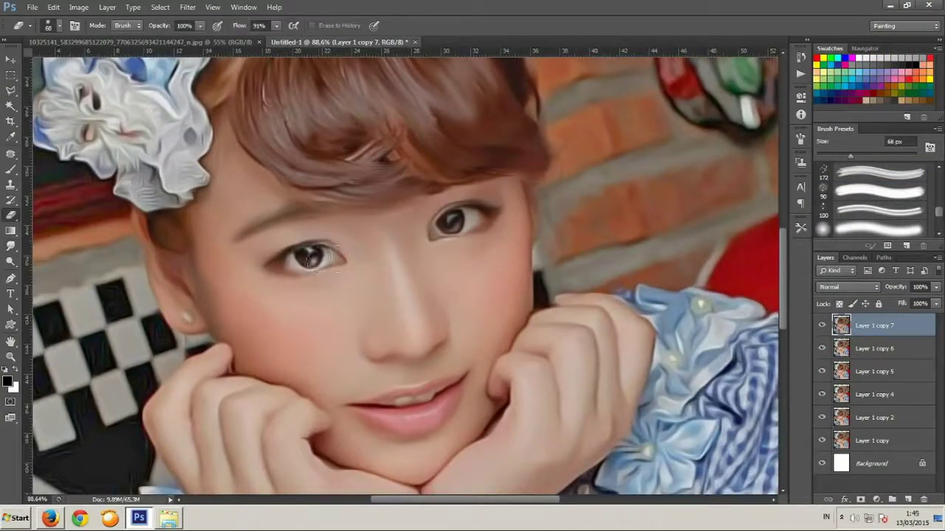
right_click(418, 398)
left_click_drag(472, 374, 461, 374)
key("Return")
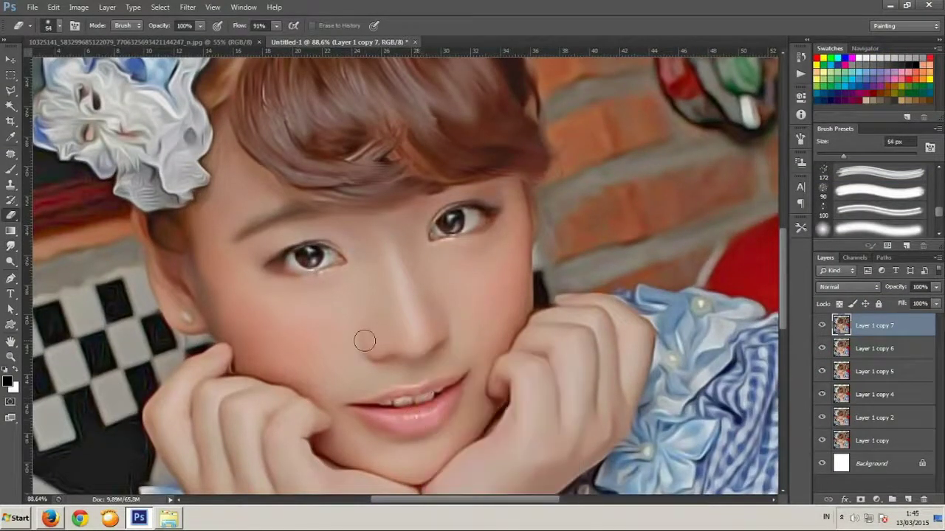
scroll(424, 417, "down", 3)
left_click(877, 499)
Add a Curves 1 adjustment layer with a black inverted mask and a 48%-opacity brush
left_click(877, 350)
key("ctrl+i")
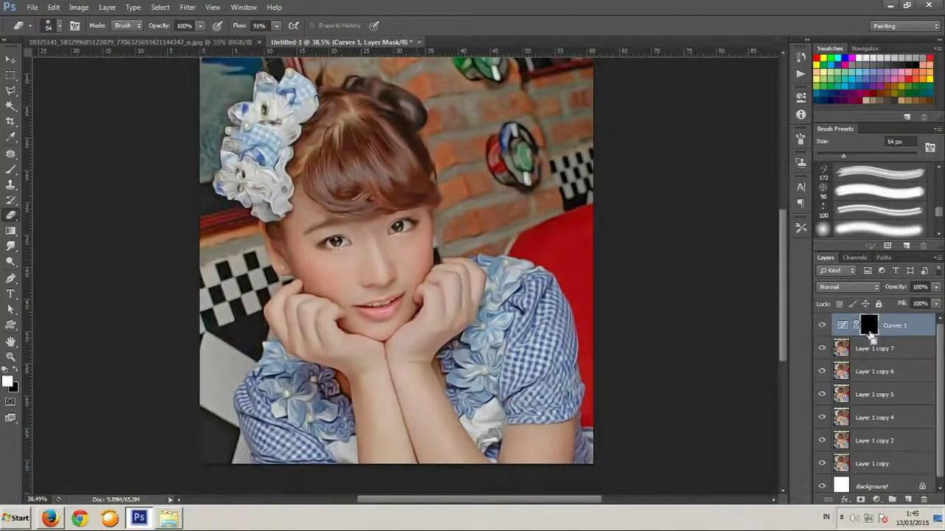
key("b")
right_click(452, 313)
left_click_drag(494, 336, 517, 336)
key("Return")
left_click_drag(242, 43, 212, 43)
Paint white over the face in the Curves 1 mask with 36 px and 127 px brushes
scroll(411, 281, "up", 2)
right_click(411, 281)
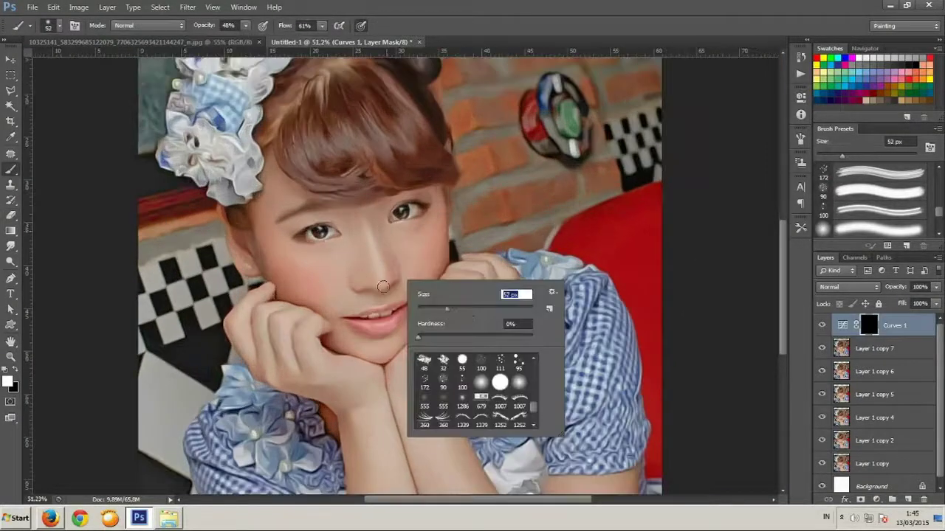
left_click_drag(472, 295, 450, 296)
key("Return")
scroll(375, 269, "up", 2)
scroll(389, 275, "down", 1)
right_click(351, 295)
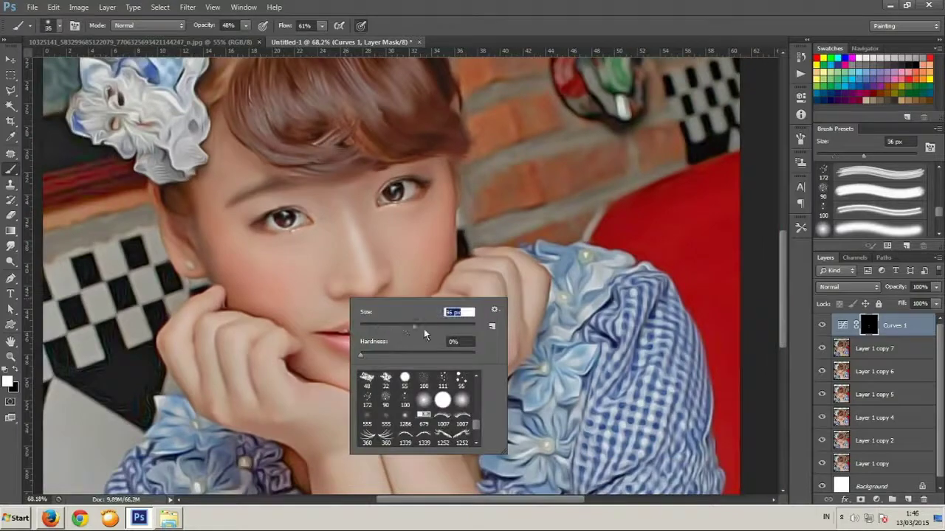
left_click_drag(369, 261, 417, 262)
key("Return")
scroll(365, 141, "down", 2)
scroll(372, 312, "up", 1)
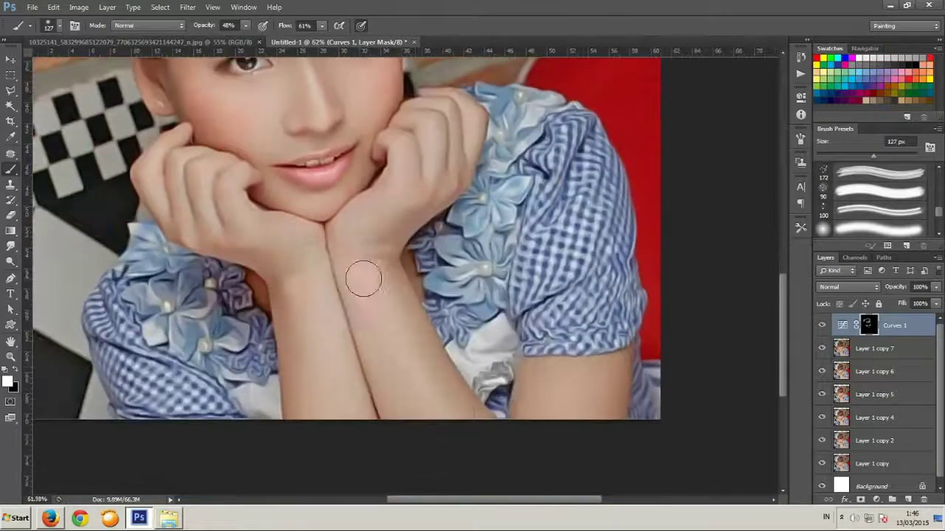
scroll(264, 158, "down", 1)
scroll(327, 148, "down", 1)
Reveal the remaining skin areas in the mask with the brush reduced to 95 px, then 45 px
right_click(354, 247)
left_click_drag(402, 213, 389, 213)
key("Return")
scroll(267, 297, "up", 2)
scroll(267, 296, "up", 1)
right_click(512, 158)
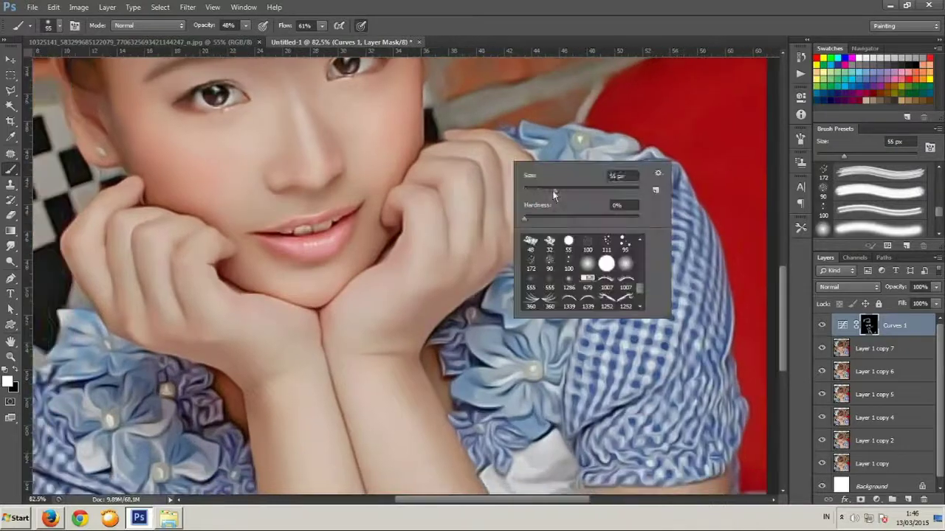
left_click_drag(563, 176, 543, 176)
key("Return")
scroll(422, 259, "down", 1)
scroll(254, 202, "up", 2)
scroll(254, 201, "down", 2)
scroll(380, 330, "up", 1)
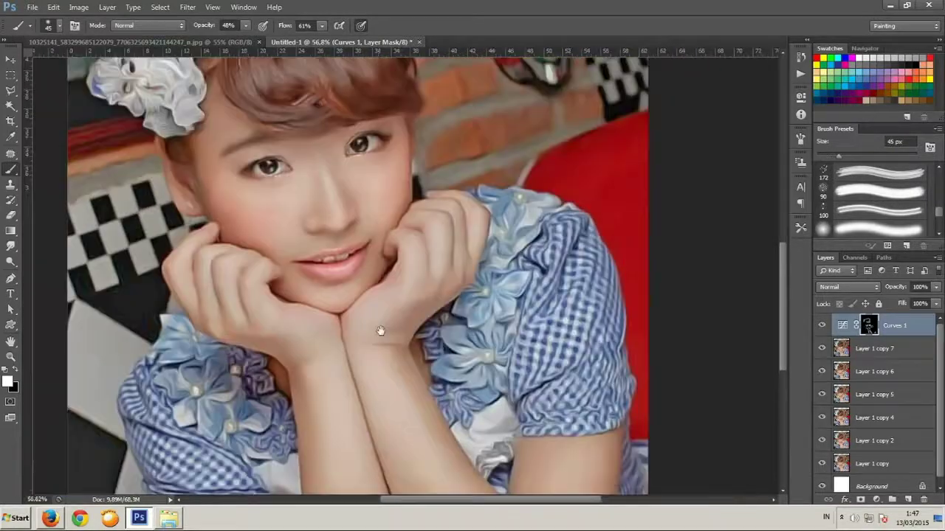
scroll(246, 221, "up", 1)
scroll(401, 257, "down", 1)
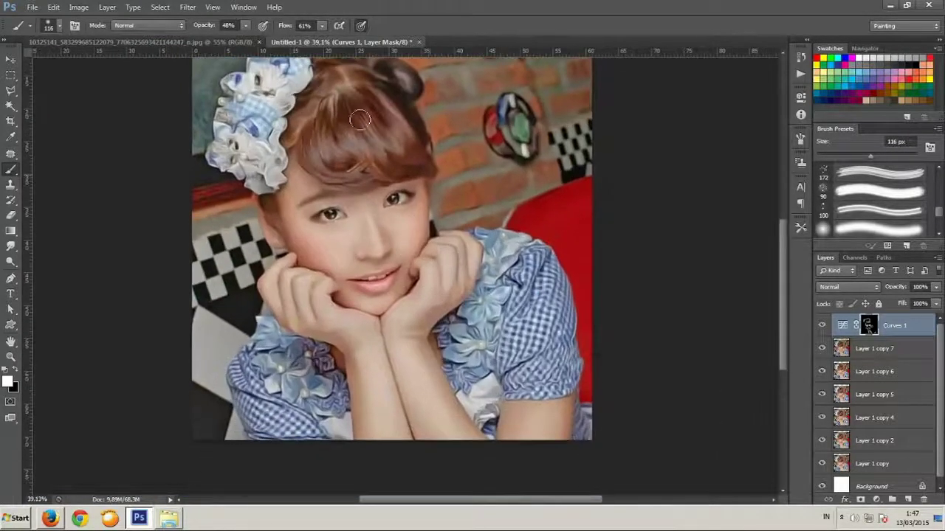
left_click(876, 500)
Add a darkening Curves 2 layer (Input 125 to Output 91) with its mask inverted to black
left_click(878, 353)
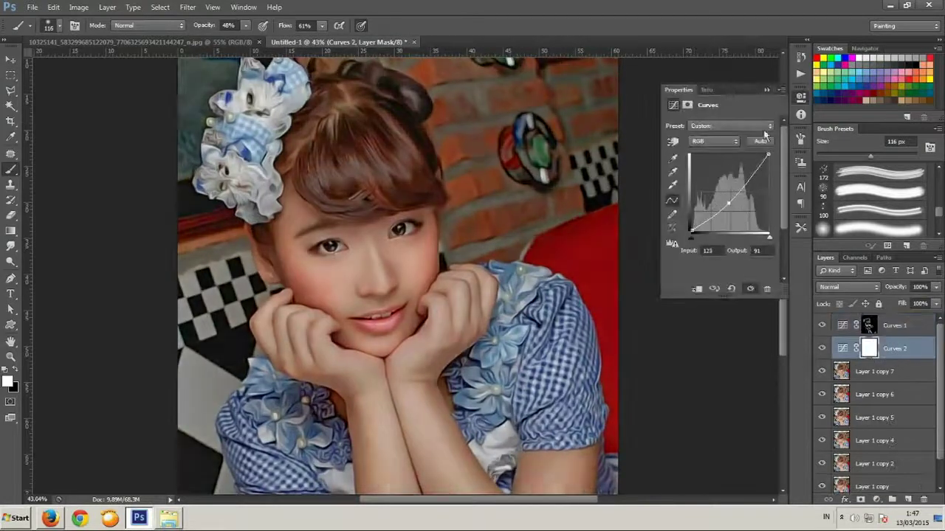
key("ctrl+i")
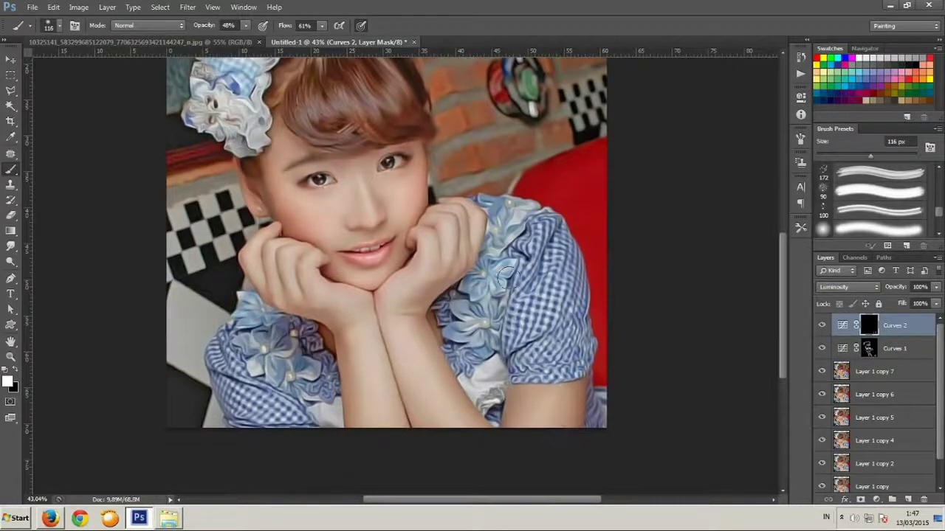
scroll(493, 322, "down", 1)
scroll(303, 283, "up", 1)
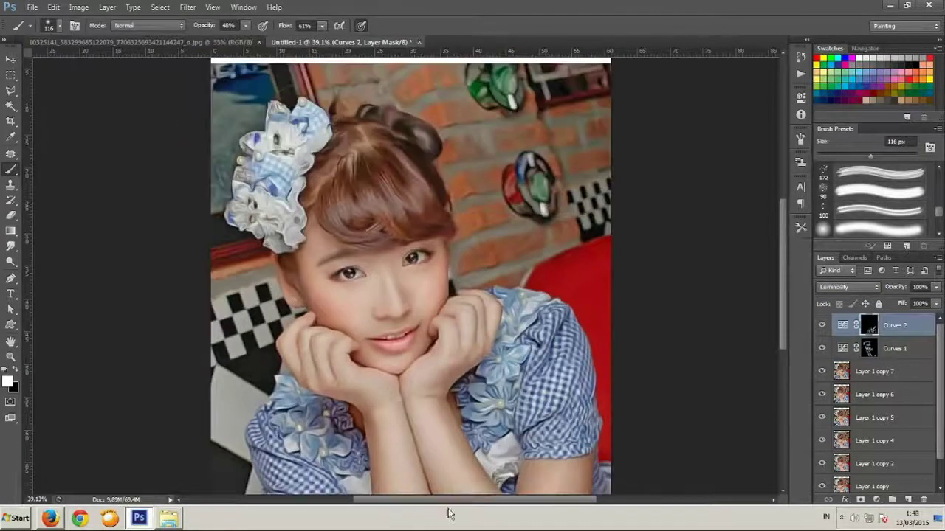
scroll(306, 280, "up", 1)
scroll(309, 279, "up", 1)
scroll(311, 277, "down", 1)
scroll(311, 278, "down", 1)
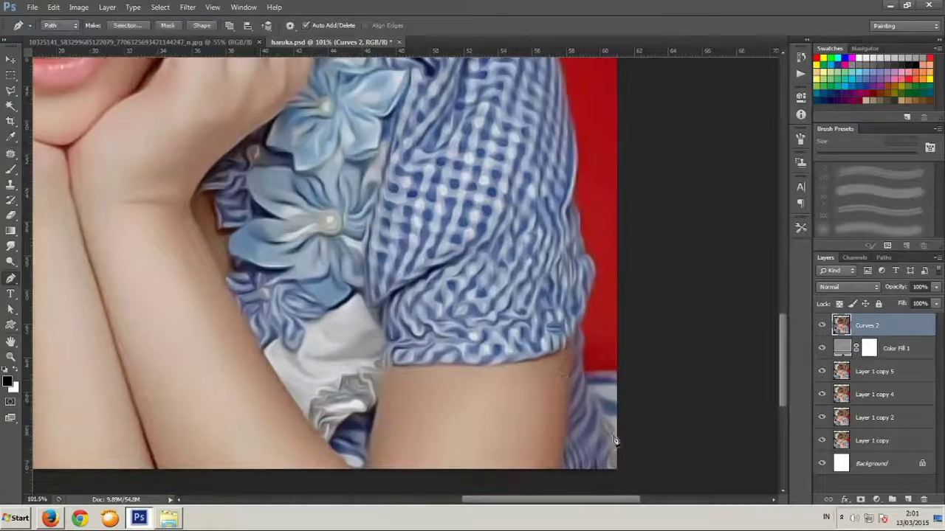
Begin tracing a Pen path around the girl's outline in haruka.psd
scroll(593, 290, "up", 3)
scroll(593, 290, "up", 3)
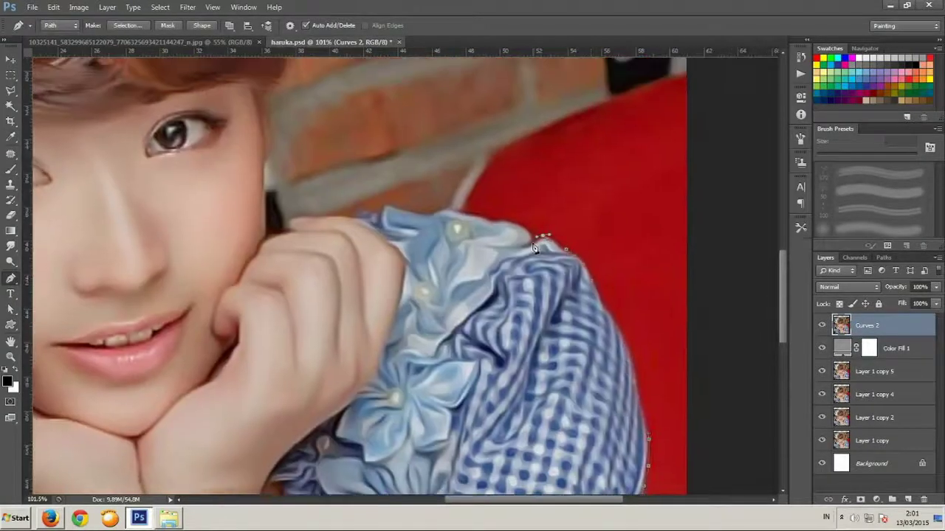
scroll(542, 240, "up", 2)
scroll(484, 212, "up", 2)
scroll(418, 274, "left", 3)
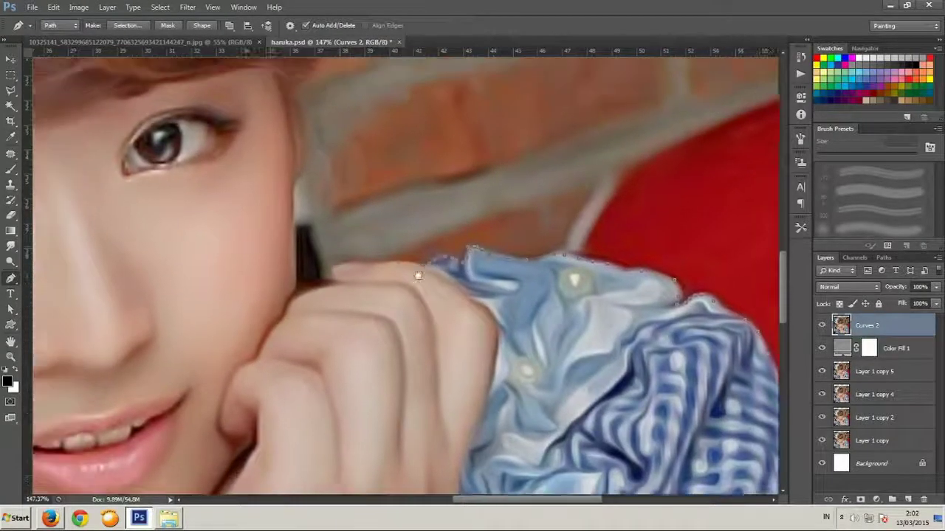
scroll(418, 274, "left", 3)
scroll(443, 297, "up", 2)
scroll(445, 155, "up", 5)
scroll(446, 155, "left", 2)
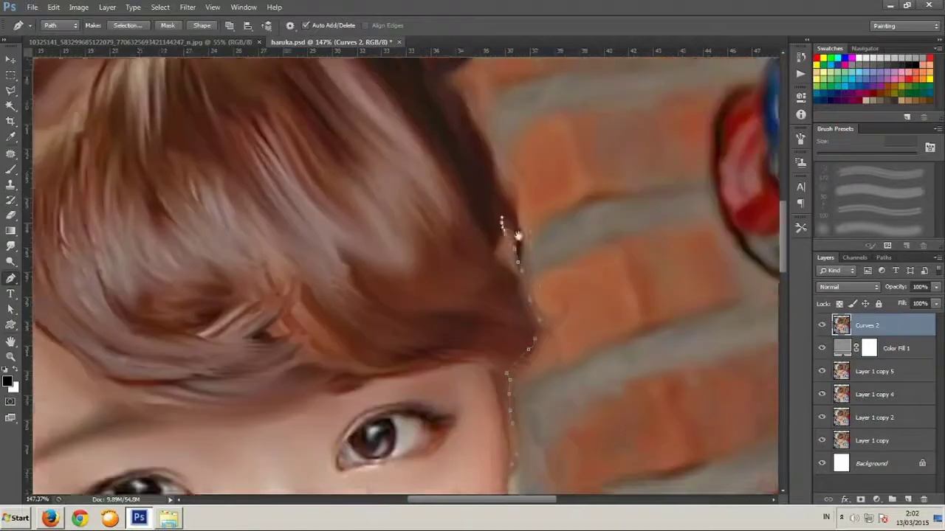
scroll(519, 298, "up", 2)
scroll(518, 298, "left", 2)
scroll(295, 100, "up", 2)
scroll(295, 100, "left", 3)
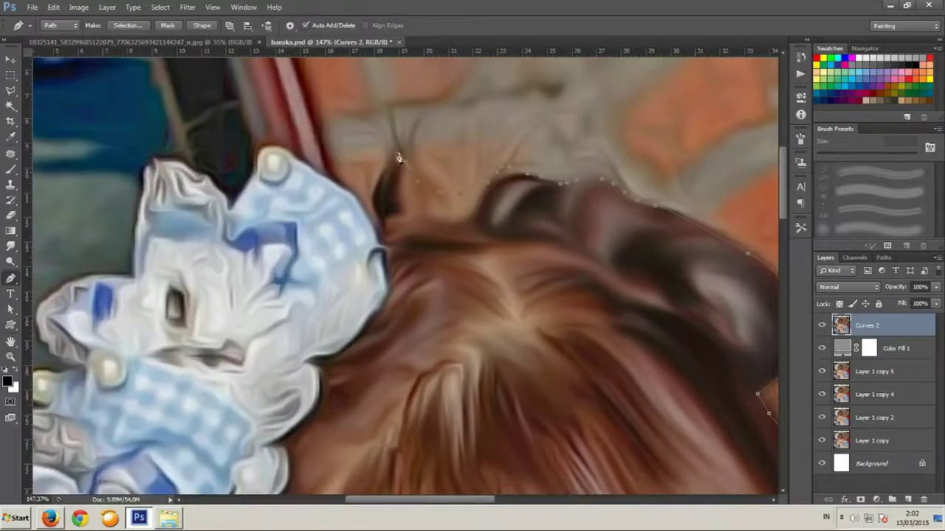
scroll(401, 158, "left", 2)
scroll(317, 179, "down", 2)
scroll(295, 293, "left", 3)
scroll(320, 265, "down", 2)
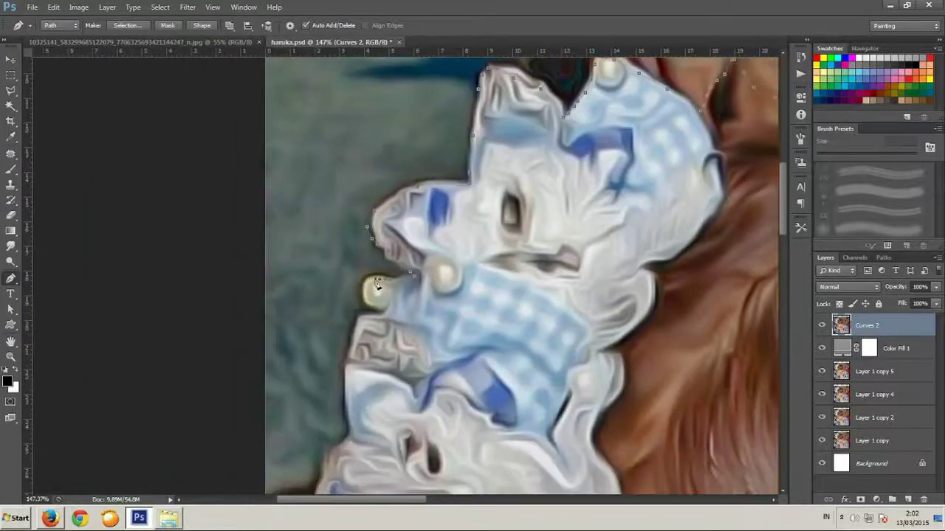
scroll(376, 310, "left", 2)
scroll(417, 320, "down", 3)
scroll(417, 319, "left", 2)
Finish the path around the whole figure and choose Make Selection for it
scroll(509, 382, "up", 3)
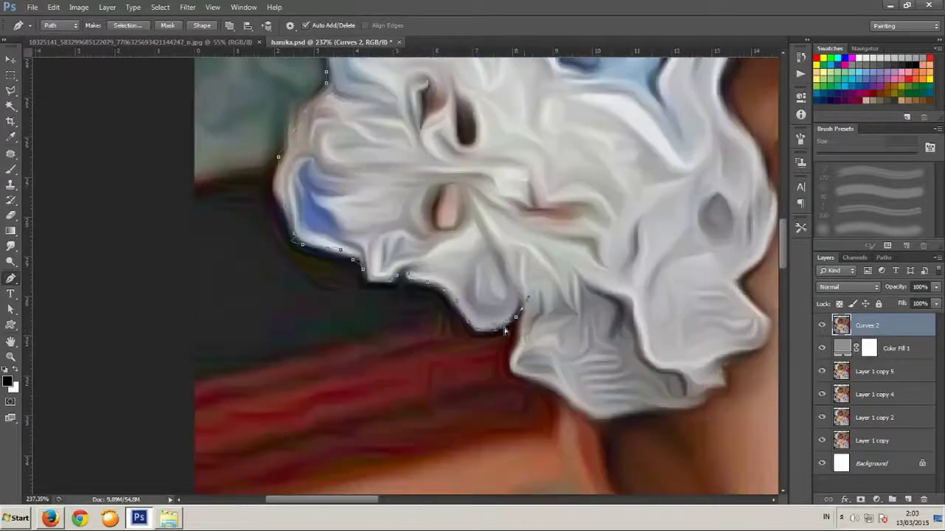
scroll(516, 379, "down", 2)
scroll(517, 373, "down", 2)
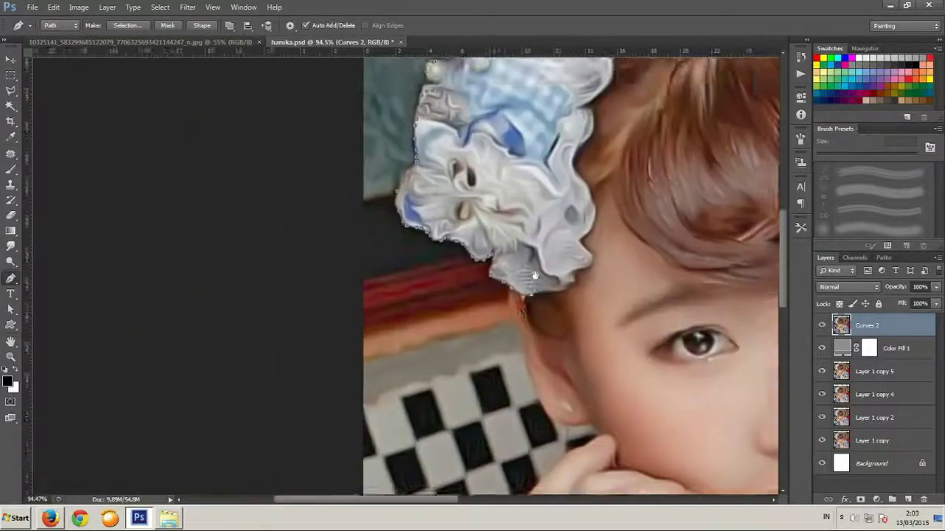
scroll(521, 363, "down", 1)
scroll(580, 404, "up", 2)
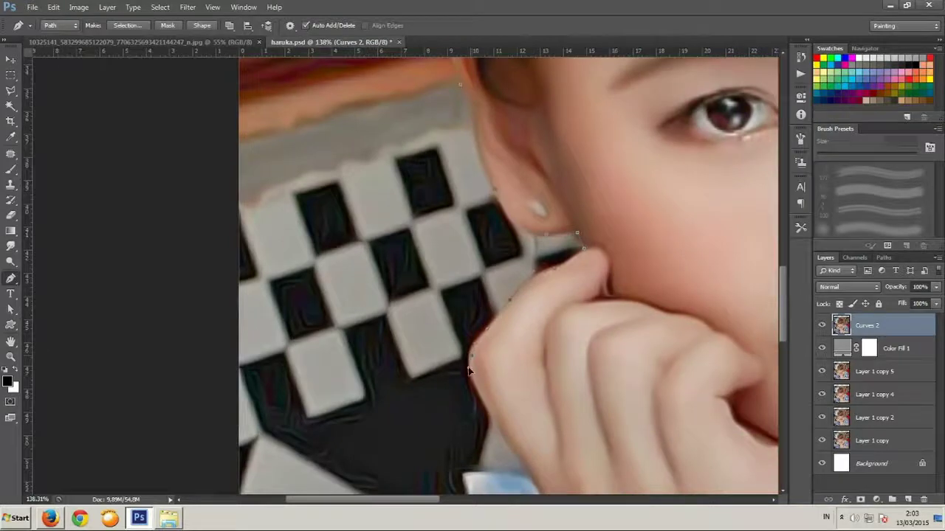
scroll(468, 363, "down", 3)
scroll(492, 365, "down", 2)
scroll(500, 344, "right", 2)
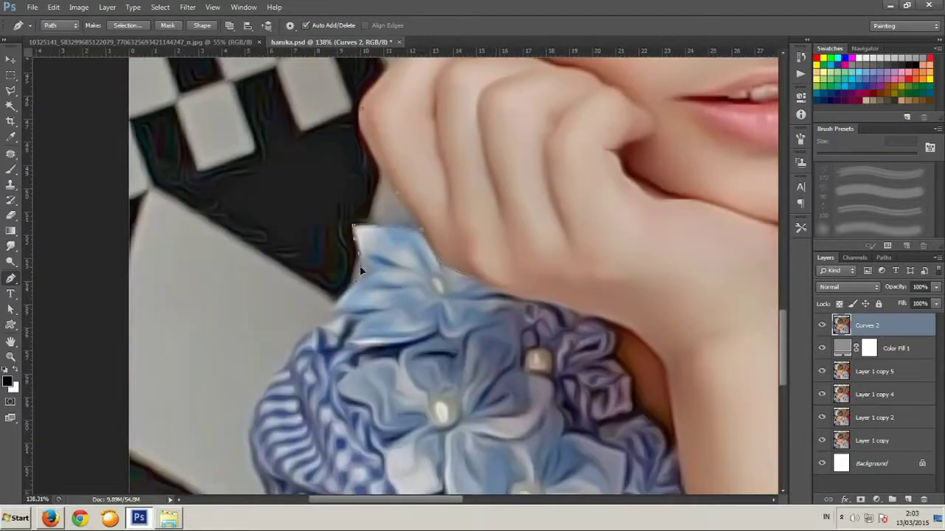
scroll(347, 265, "down", 3)
scroll(346, 325, "down", 2)
scroll(384, 435, "down", 2)
scroll(696, 353, "down", 4)
right_click(696, 353)
left_click(694, 192)
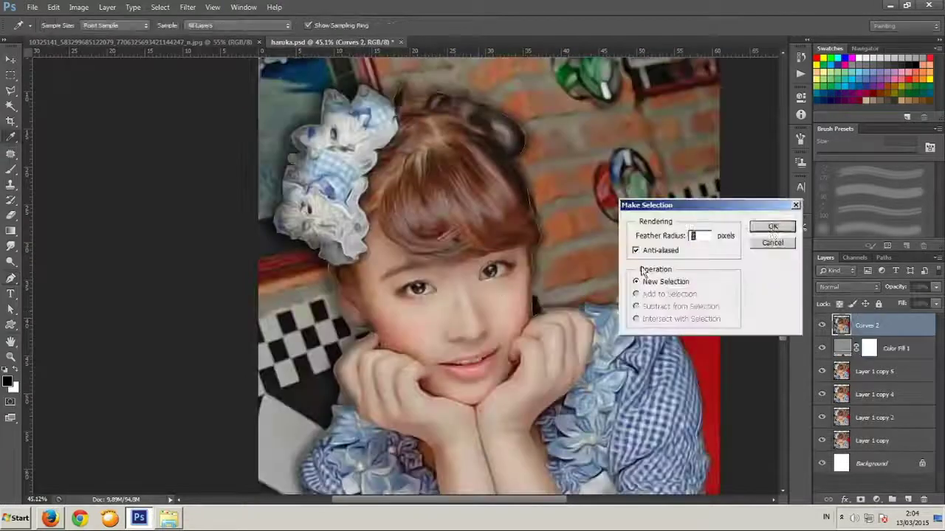
Confirm the selection, then add a brightening Curves 3 layer masked to the hair near the bun
key("Return")
scroll(476, 204, "down", 2)
scroll(477, 204, "up", 3)
left_click(877, 500)
left_click(886, 299)
left_click_drag(728, 196, 729, 189)
left_click(801, 97)
key("ctrl+i")
key("b")
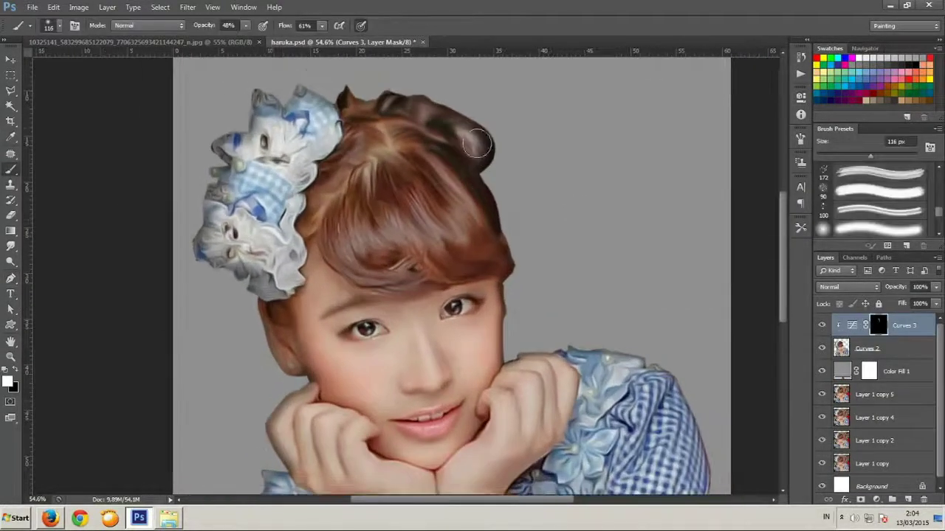
left_click_drag(479, 130, 481, 222)
Add a clipped Curves 4 layer with an inverted black mask and a 60 px brush
left_click_drag(257, 99, 325, 85)
scroll(288, 155, "down", 3)
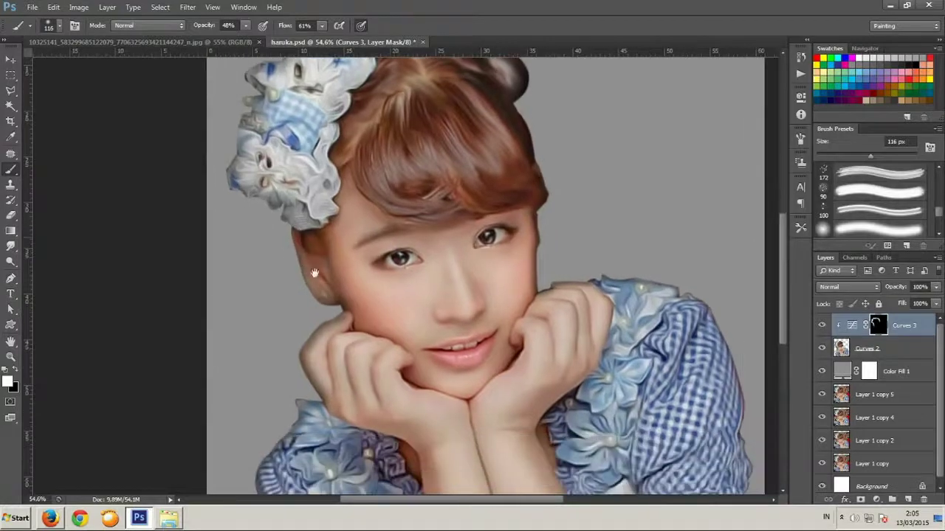
scroll(306, 433, "down", 3)
scroll(664, 259, "right", 2)
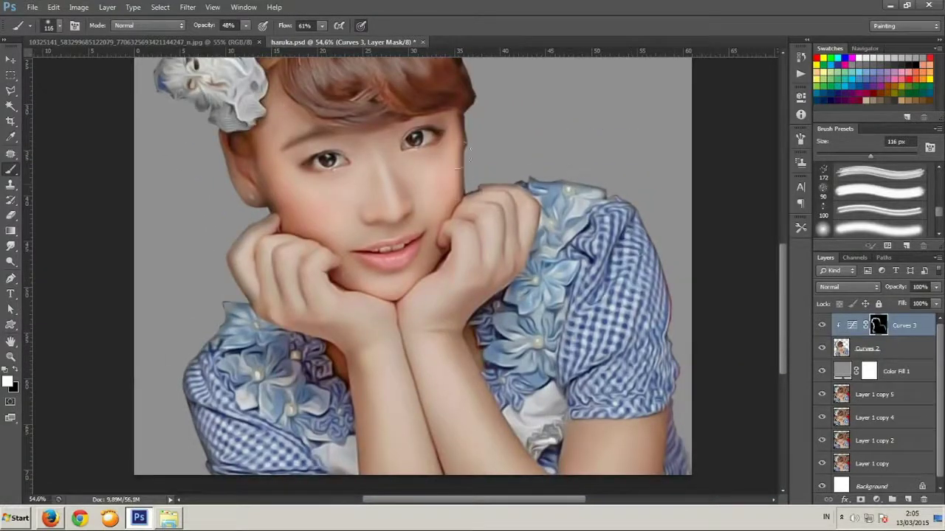
key("ctrl+0")
scroll(369, 147, "up", 3)
key("ctrl+i")
scroll(229, 203, "down", 3)
scroll(296, 347, "down", 2)
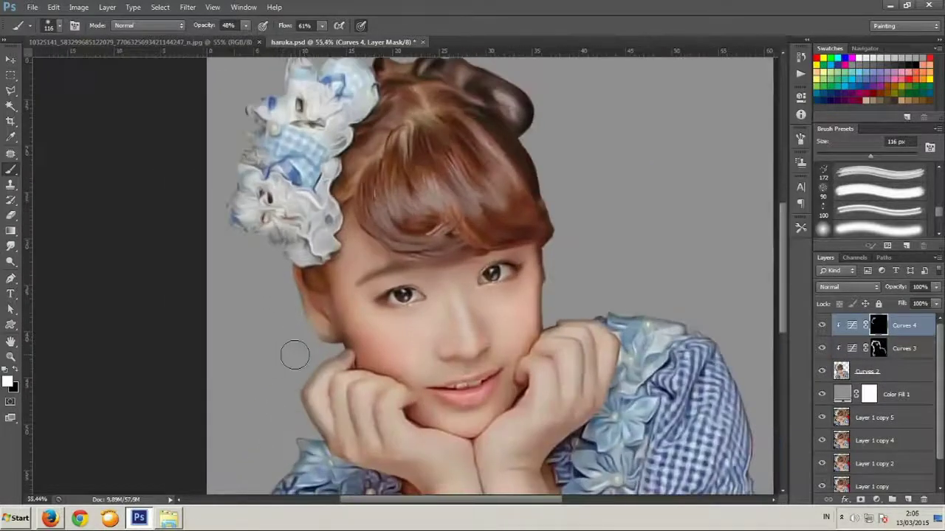
scroll(310, 310, "right", 1)
scroll(311, 299, "up", 2)
scroll(311, 299, "down", 3)
scroll(443, 303, "up", 1)
scroll(599, 308, "up", 1)
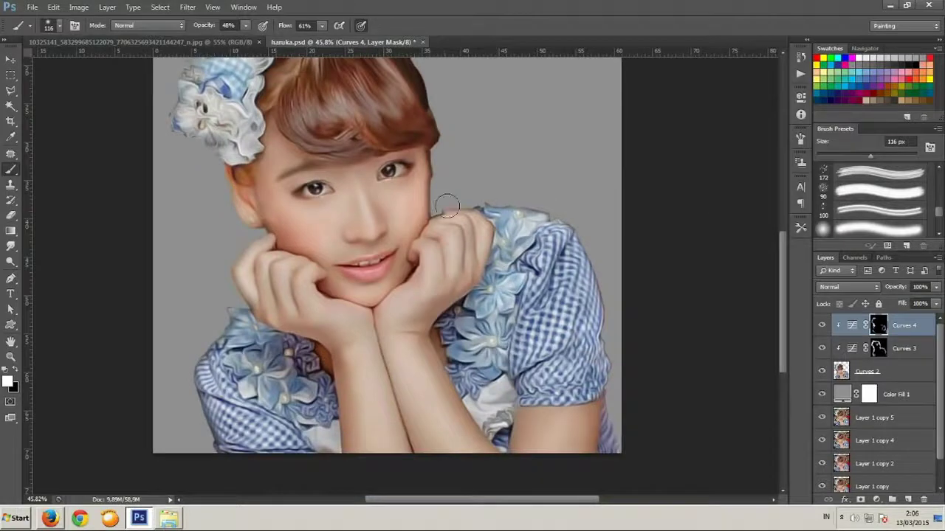
scroll(435, 212, "up", 1)
scroll(414, 236, "down", 2)
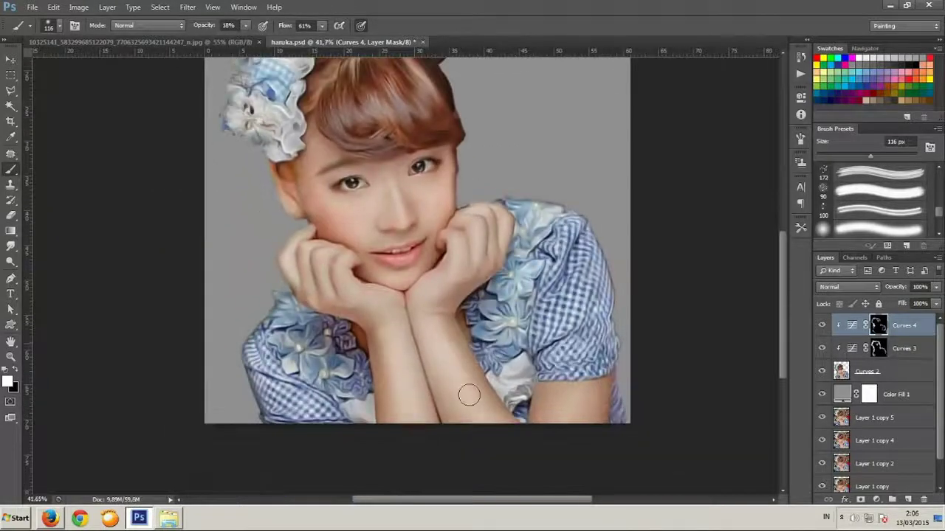
scroll(347, 288, "up", 2)
key("bracketleft")
key("bracketleft")
key("bracketleft")
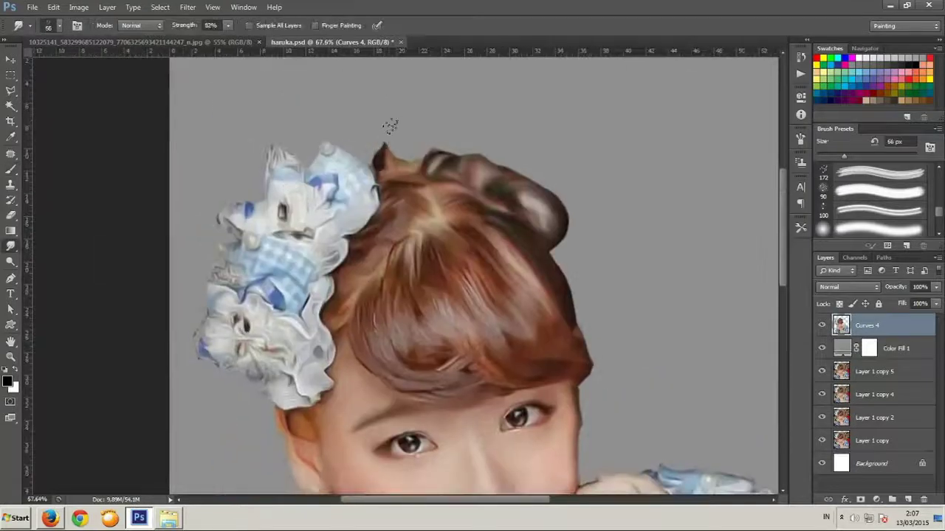
right_click(391, 161)
key("bracketright")
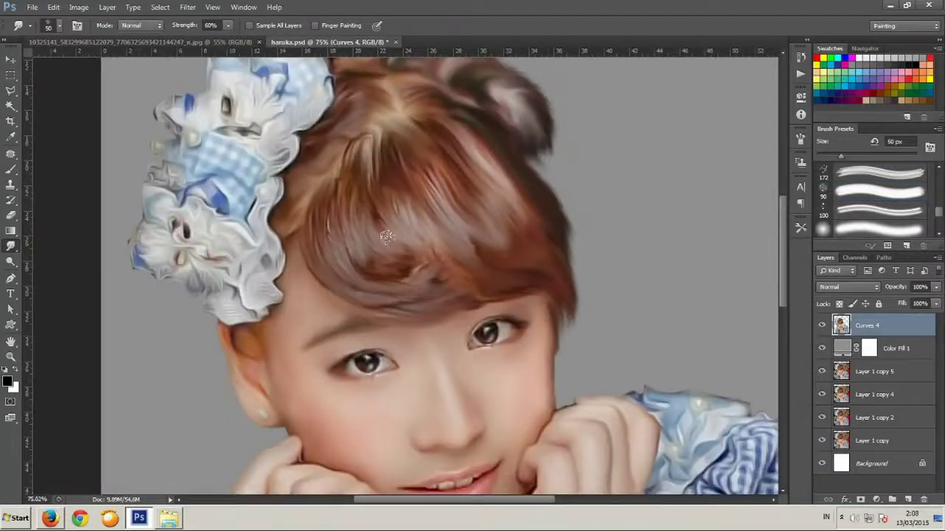
scroll(399, 154, "down", 2)
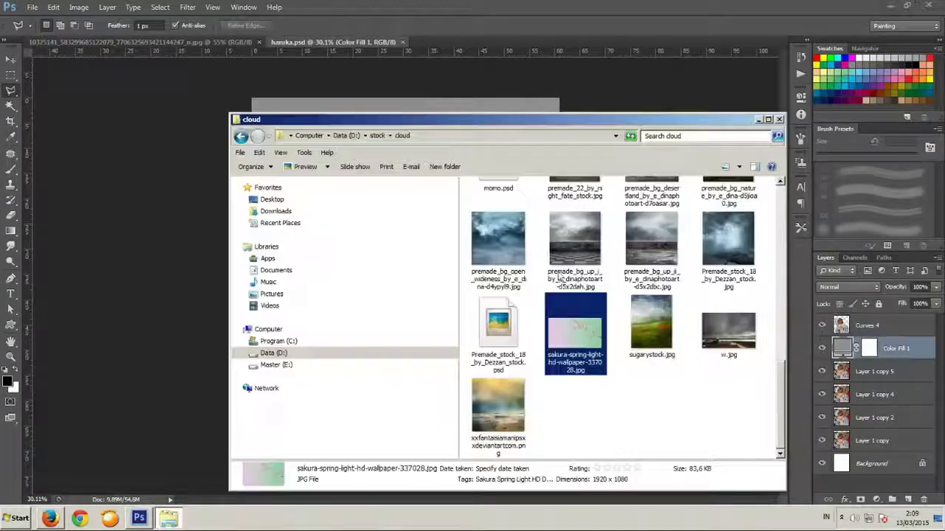
Place the sakura wallpaper as a new layer, enlarged to cover the whole canvas
left_click_drag(575, 332, 406, 288)
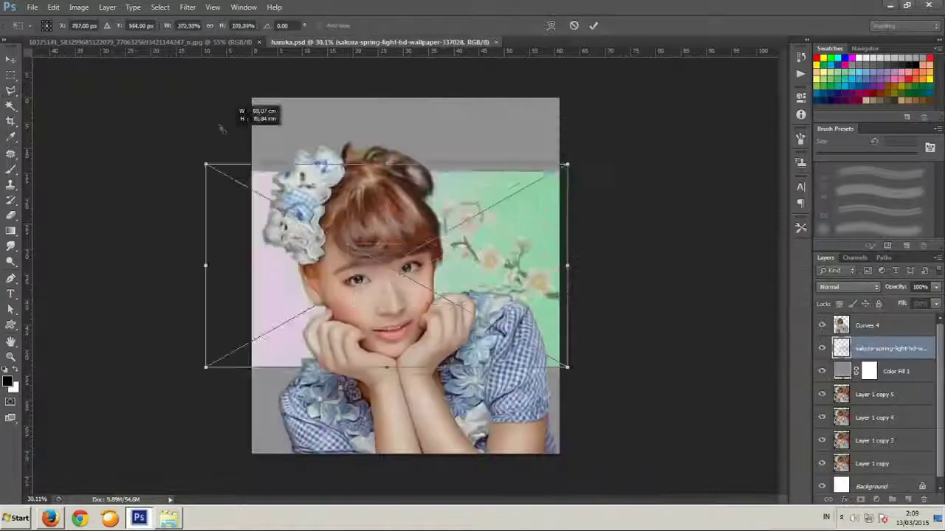
left_click_drag(348, 243, 417, 82)
key("Return")
Lighten the wallpaper with a Curves adjustment and add a Hue/Saturation adjustment
left_click(876, 500)
left_click(849, 350)
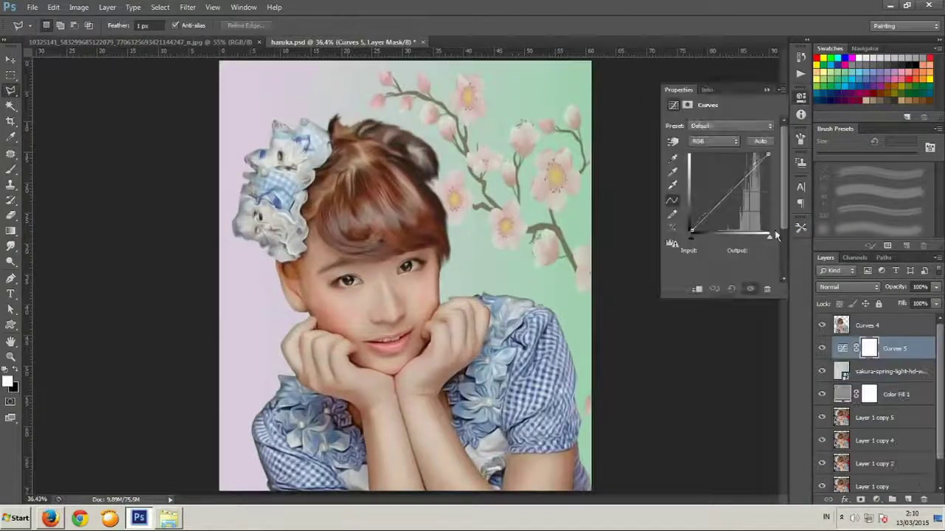
left_click_drag(720, 199, 734, 187)
left_click(766, 89)
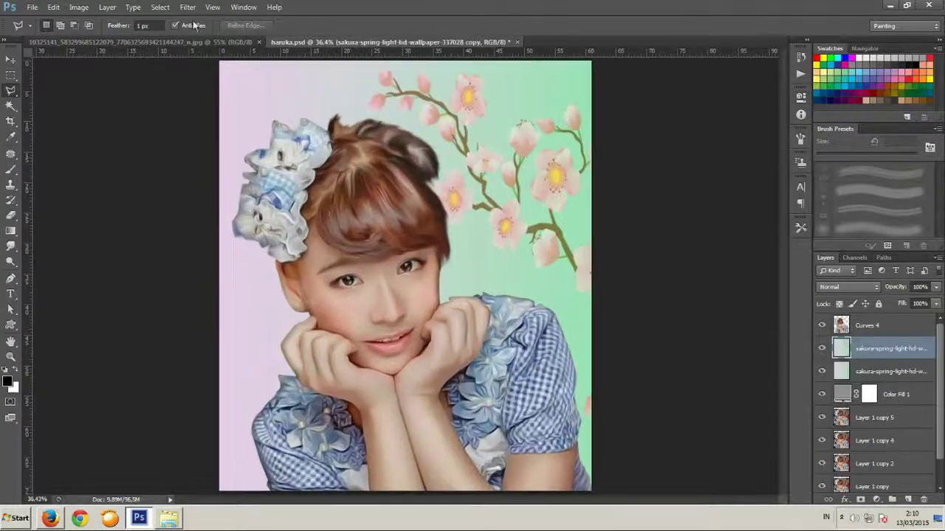
left_click(188, 7)
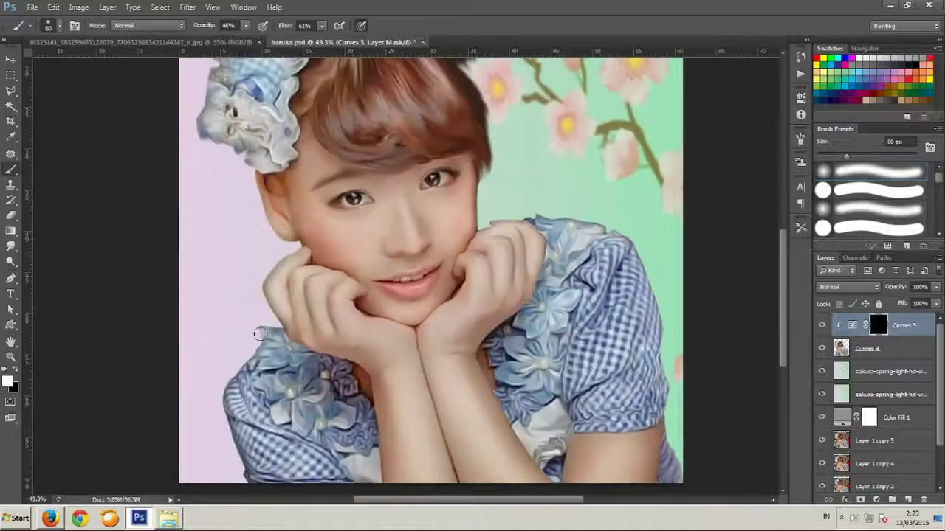
Raise the brush opacity to 76% and paint white over the girl on the Curves 5 mask
scroll(251, 335, "up", 3)
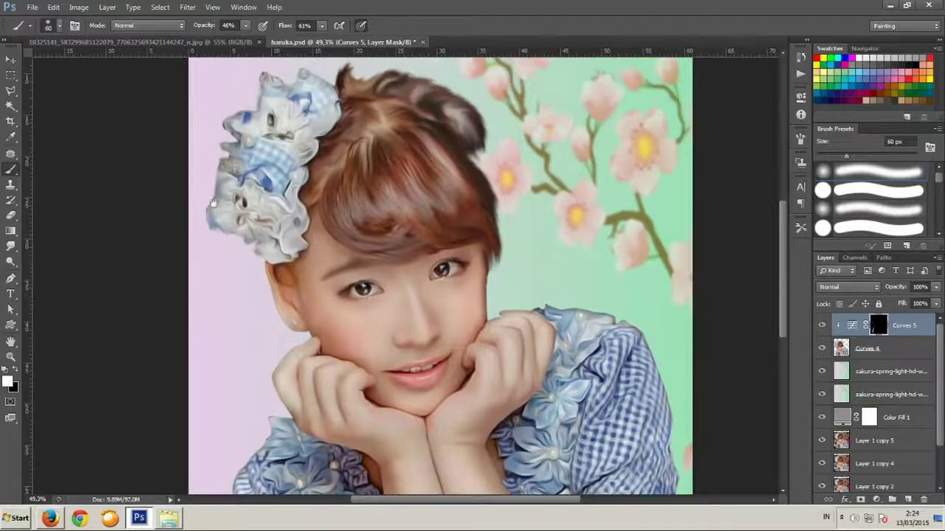
scroll(209, 224, "up", 3)
key("7")
key("6")
scroll(513, 275, "down", 3)
scroll(513, 274, "down", 2)
scroll(513, 274, "up", 2)
scroll(513, 275, "down", 2)
scroll(513, 275, "down", 1)
scroll(507, 256, "right", 1)
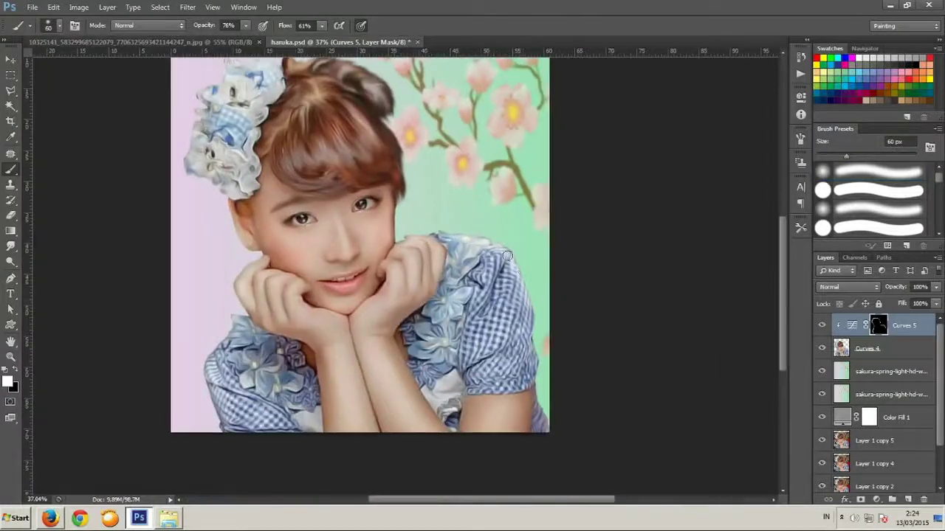
scroll(533, 359, "down", 1)
scroll(533, 360, "up", 1)
scroll(532, 360, "down", 1)
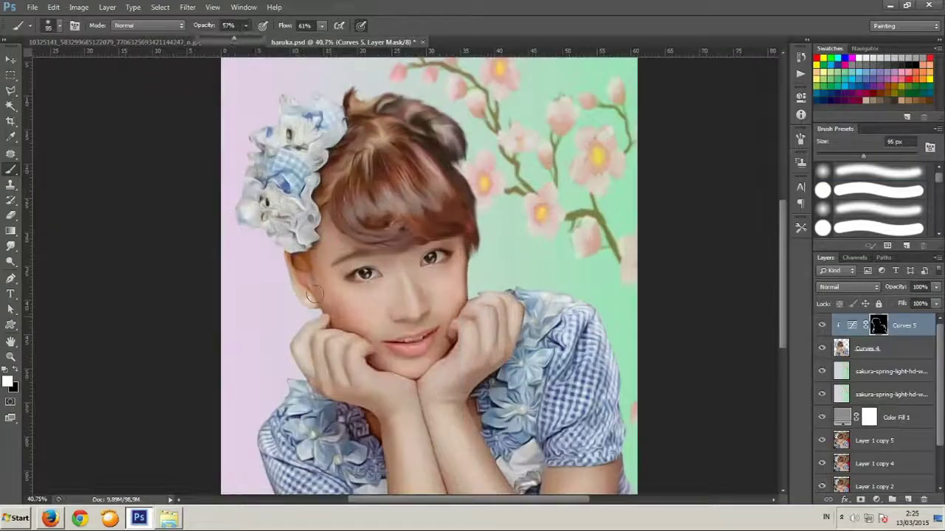
Lower the brush opacity, resize the brush, and keep painting the girl's outline and edges
left_click_drag(246, 25, 230, 43)
scroll(270, 305, "down", 1)
scroll(270, 306, "up", 3)
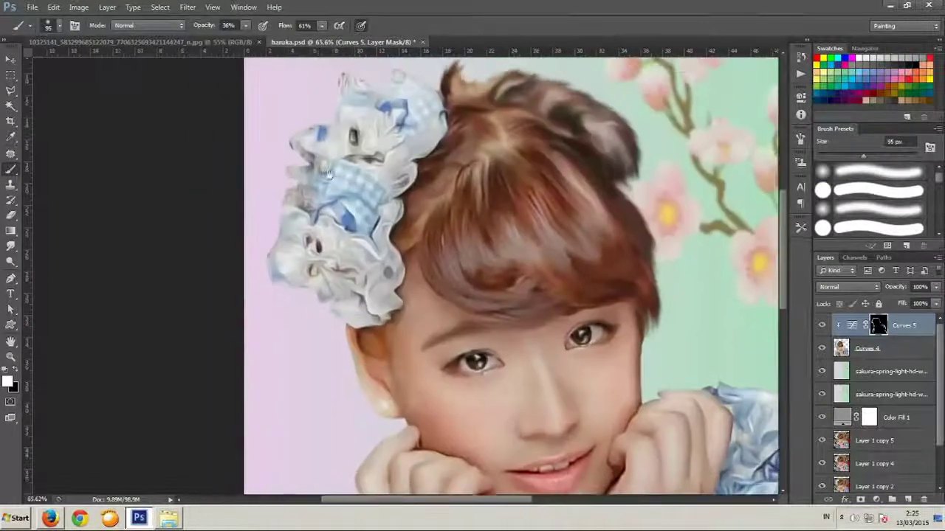
right_click(552, 309)
scroll(454, 281, "down", 2)
scroll(454, 281, "up", 4)
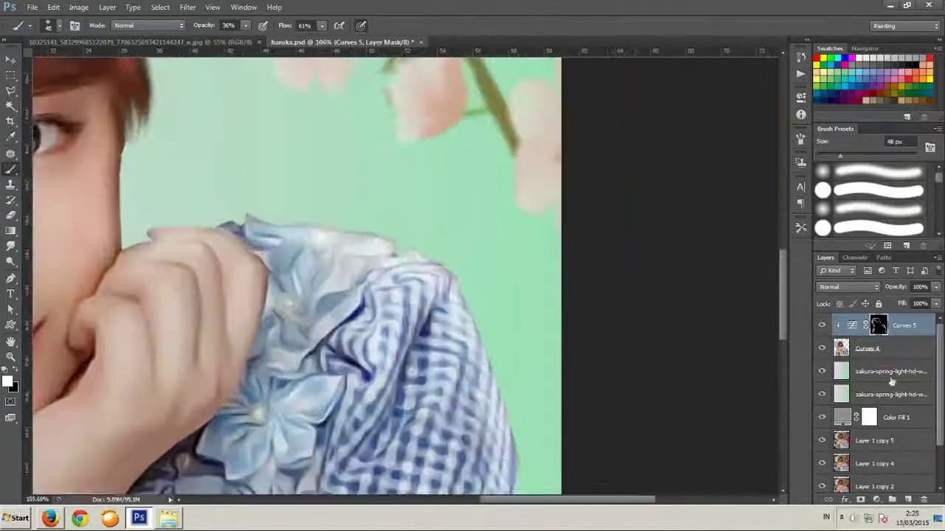
key("alt+bracketleft")
key("l")
left_click(382, 160)
scroll(382, 162, "down", 3)
scroll(445, 276, "up", 4)
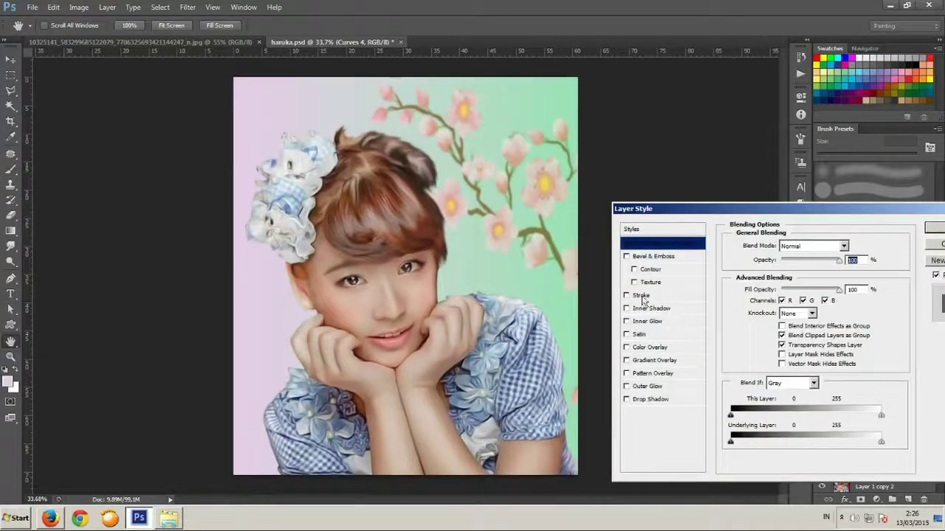
Give Curves 4 a white Normal-mode drop shadow at 97% opacity, size 73, as a glow
left_click(642, 295)
left_click(627, 399)
left_click(852, 246)
left_click(655, 254)
key("Return")
left_click_drag(777, 324, 777, 297)
left_click_drag(811, 260, 825, 264)
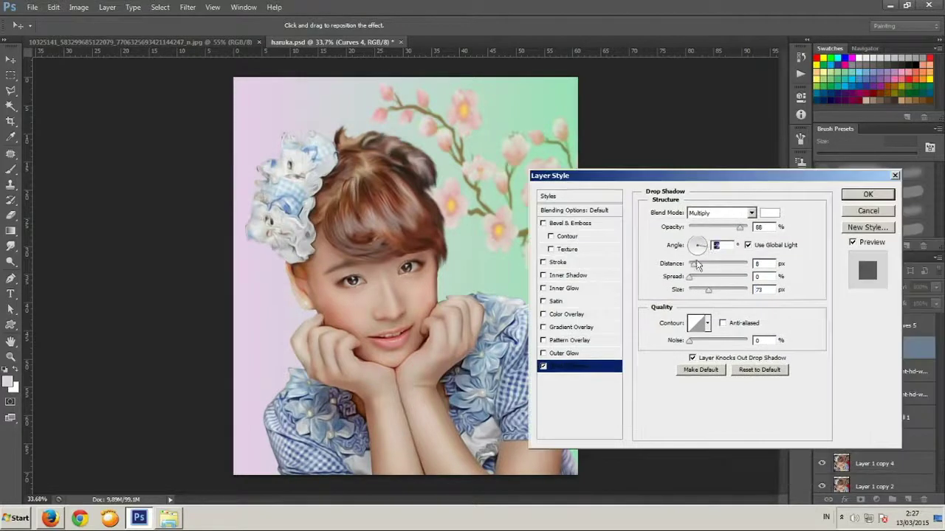
left_click(741, 213)
left_click(737, 221)
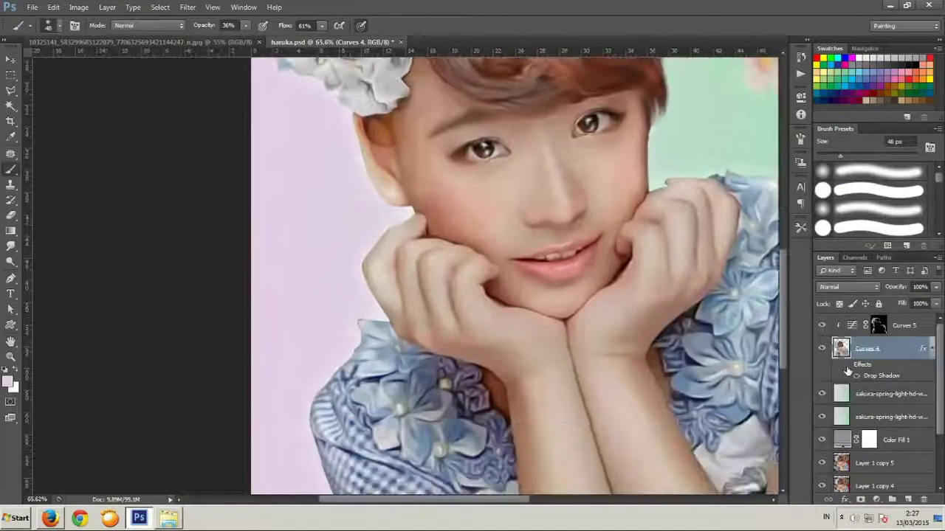
scroll(457, 191, "up", 2)
key("r")
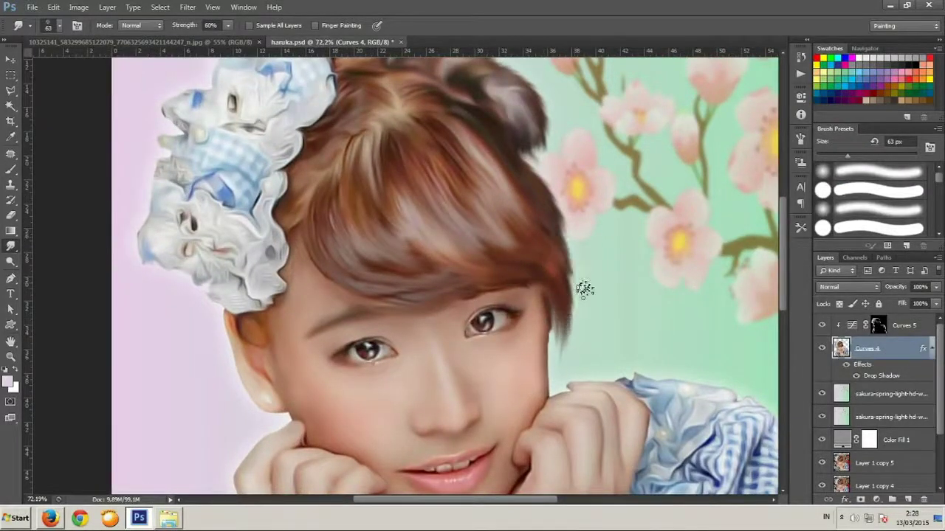
Dodge the hair highlights with the Dodge tool at Midtones, 13% exposure
scroll(582, 211, "down", 5)
scroll(480, 221, "up", 1)
scroll(443, 228, "down", 1)
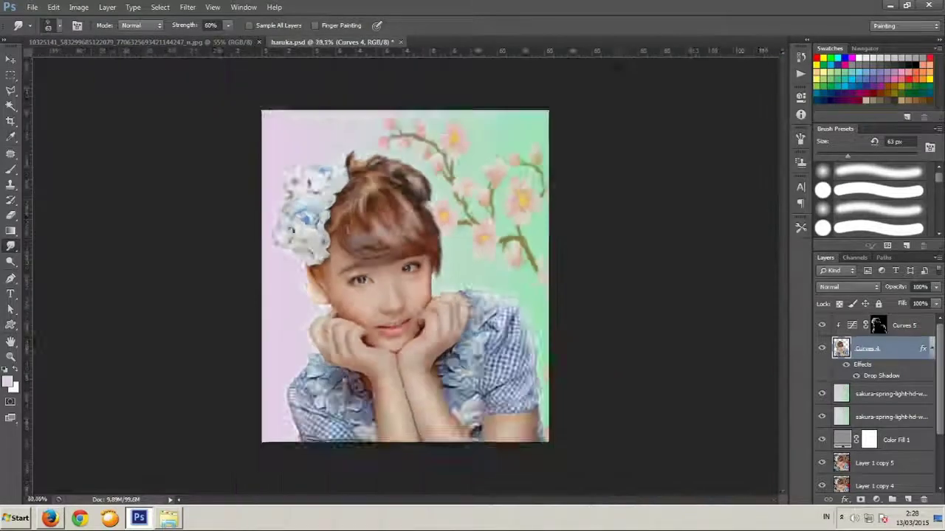
scroll(384, 233, "up", 5)
key("o")
right_click(442, 365)
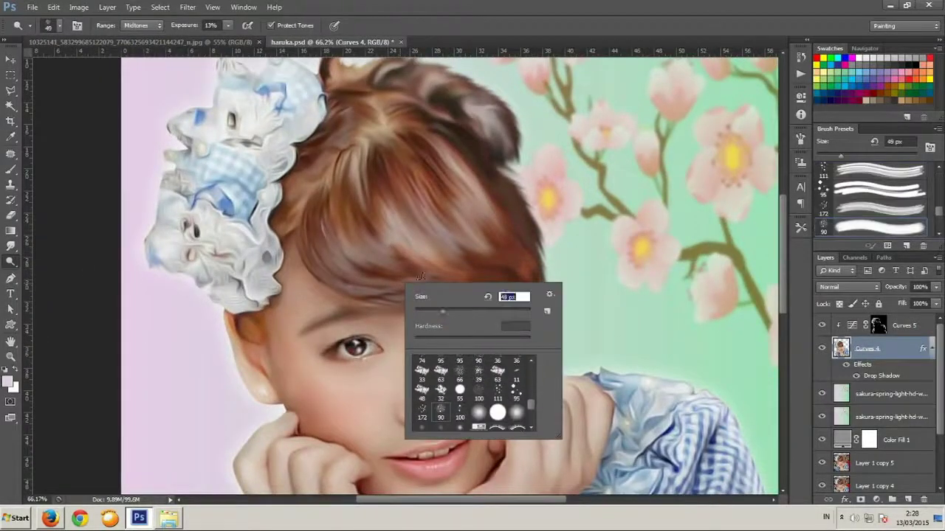
key("Return")
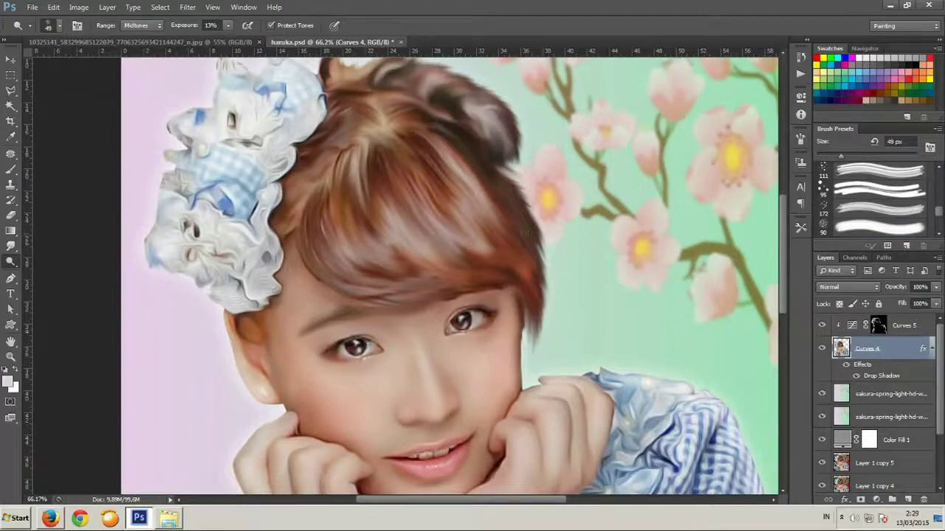
scroll(526, 233, "down", 2)
scroll(480, 228, "down", 2)
scroll(428, 225, "up", 2)
scroll(385, 220, "up", 2)
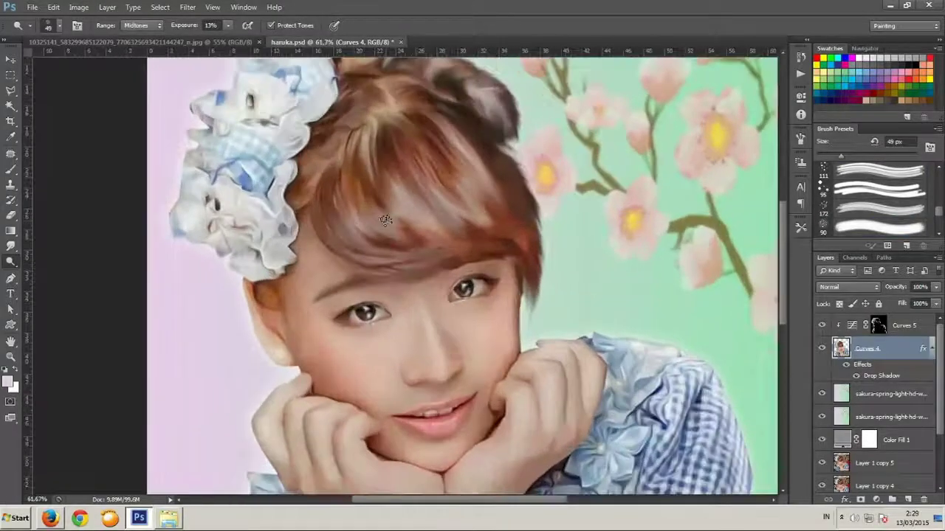
Merge Curves 5 down with Ctrl+E and smudge the eyes into glossy irises at 60% strength
key("ctrl+e")
scroll(397, 284, "down", 2)
key("r")
scroll(397, 285, "up", 3)
scroll(397, 285, "up", 3)
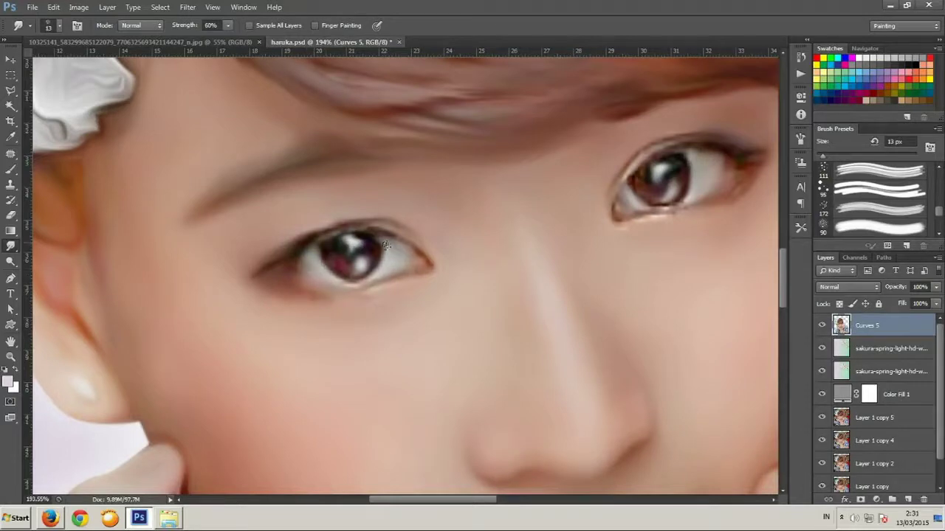
scroll(385, 249, "down", 3)
scroll(446, 290, "up", 3)
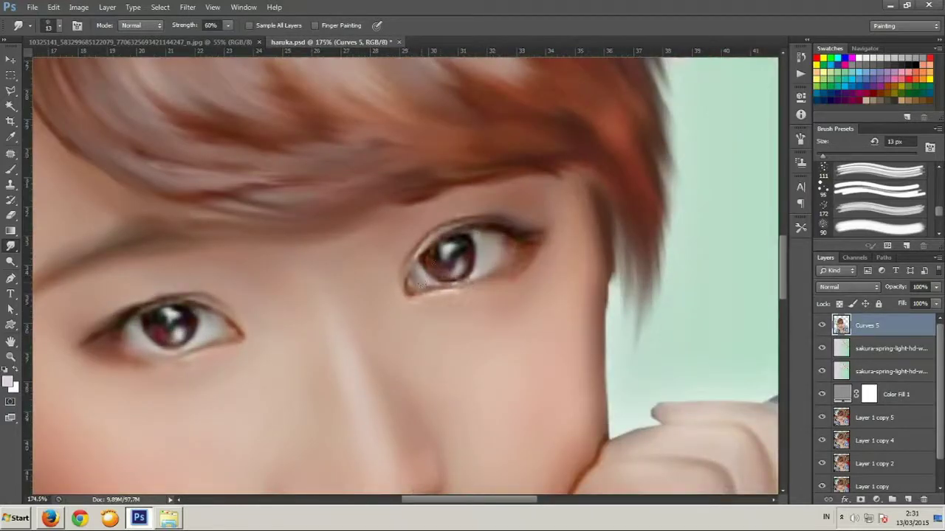
scroll(452, 275, "down", 3)
scroll(299, 298, "up", 2)
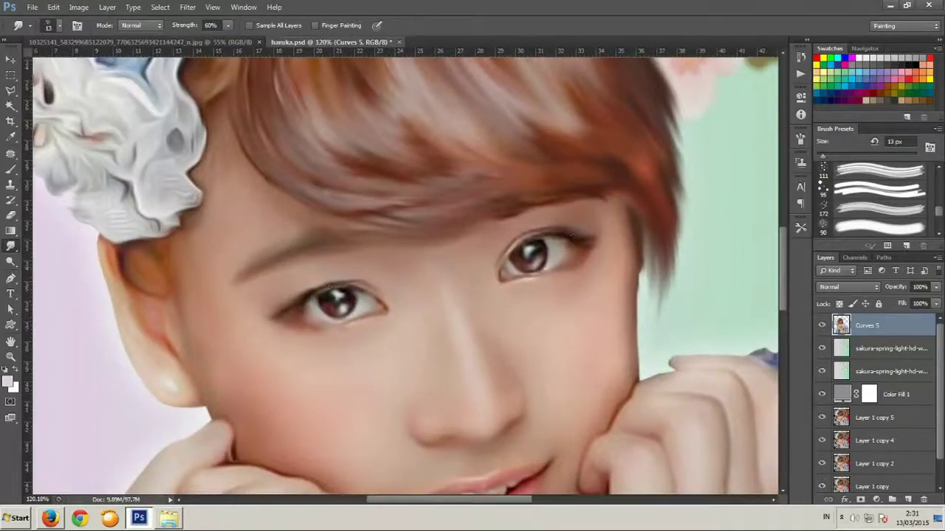
scroll(576, 262, "down", 3)
scroll(516, 268, "up", 1)
scroll(443, 274, "down", 2)
scroll(359, 283, "up", 2)
scroll(369, 306, "down", 3)
scroll(379, 228, "up", 2)
Add a Curves 6 adjustment layer and invert its mask to black
scroll(380, 228, "up", 1)
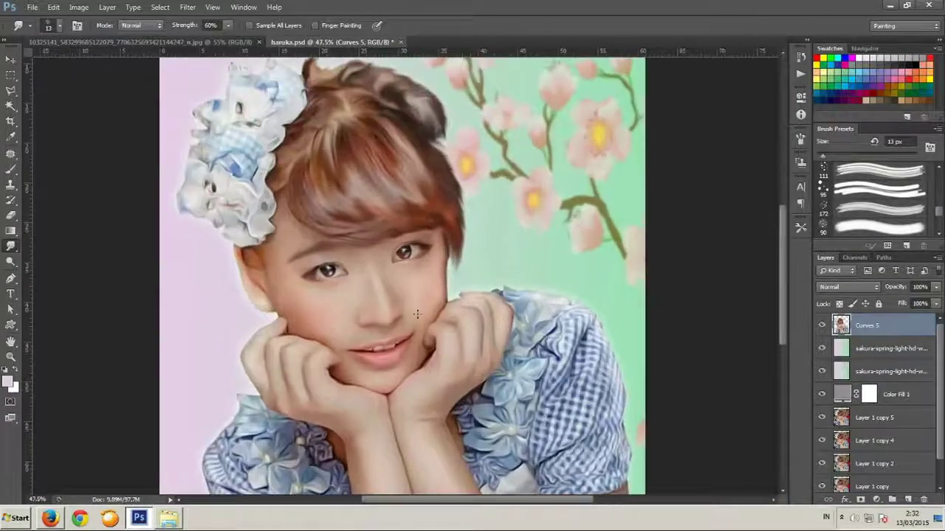
left_click(877, 502)
key("ctrl+i")
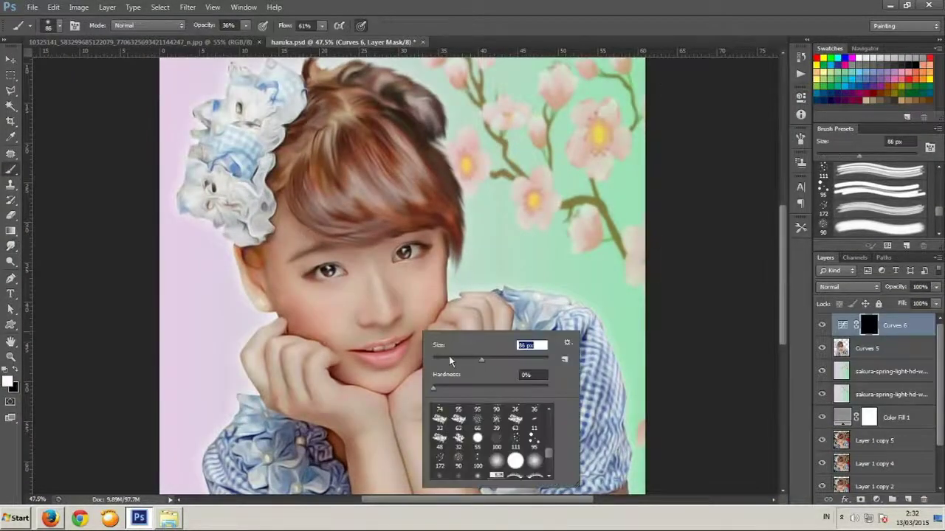
scroll(316, 262, "down", 2)
scroll(347, 255, "up", 2)
scroll(384, 249, "down", 2)
scroll(416, 243, "up", 1)
scroll(454, 347, "up", 1)
Shrink the brush and paint small white strokes into the Curves 6 mask
right_click(480, 347)
left_click_drag(539, 366, 517, 366)
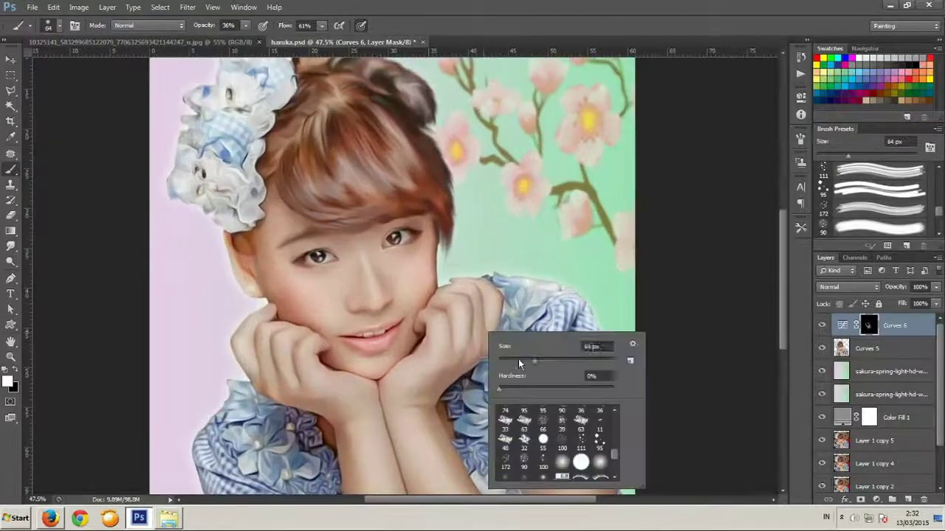
key("Return")
scroll(290, 306, "up", 1)
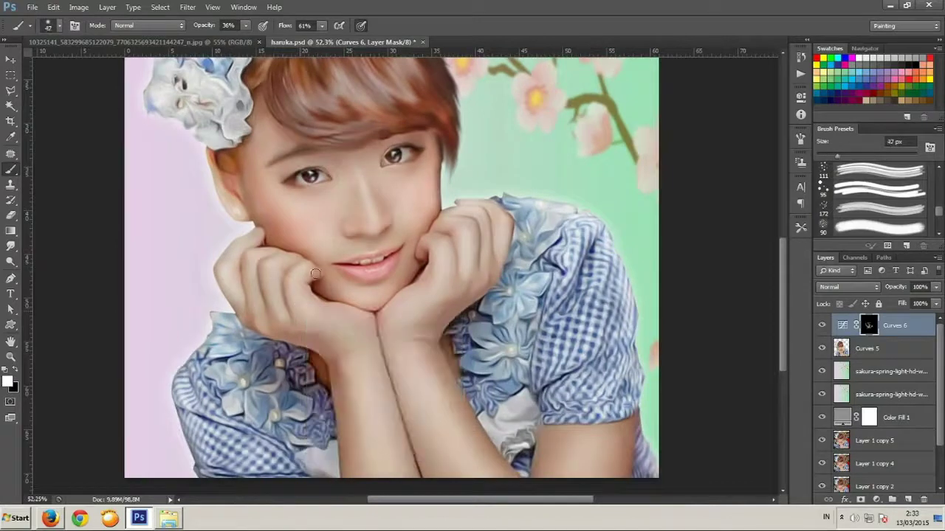
scroll(257, 256, "down", 2)
scroll(387, 377, "down", 2)
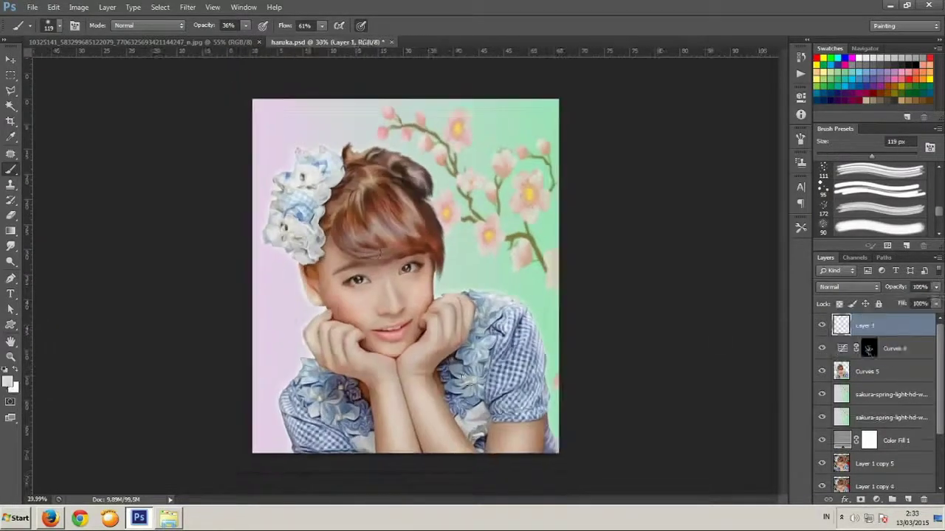
Set a pink foreground colour for the light-overlay gradient
left_click(9, 381)
left_click(903, 245)
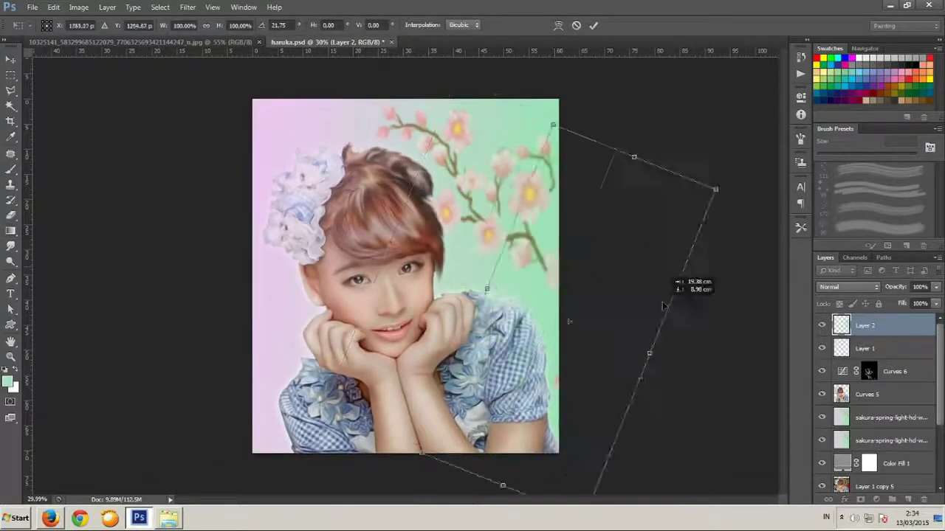
scroll(381, 296, "up", 1)
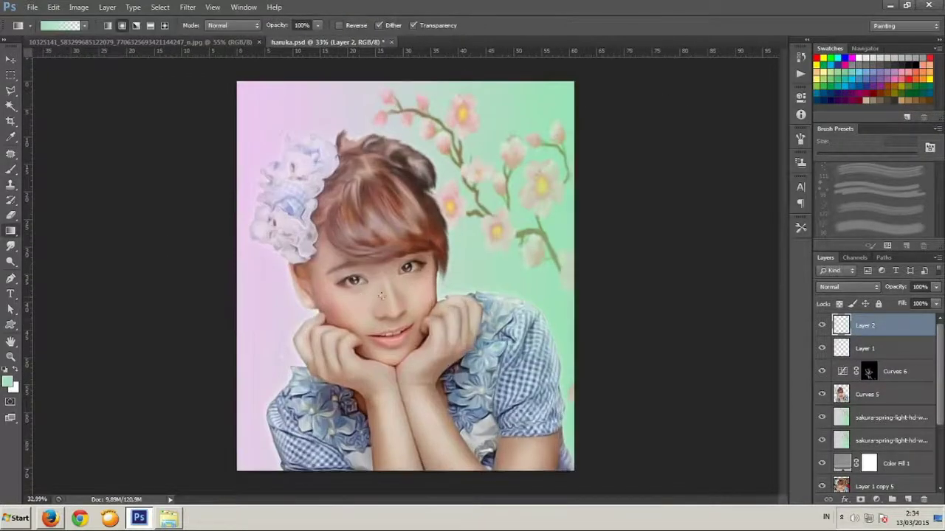